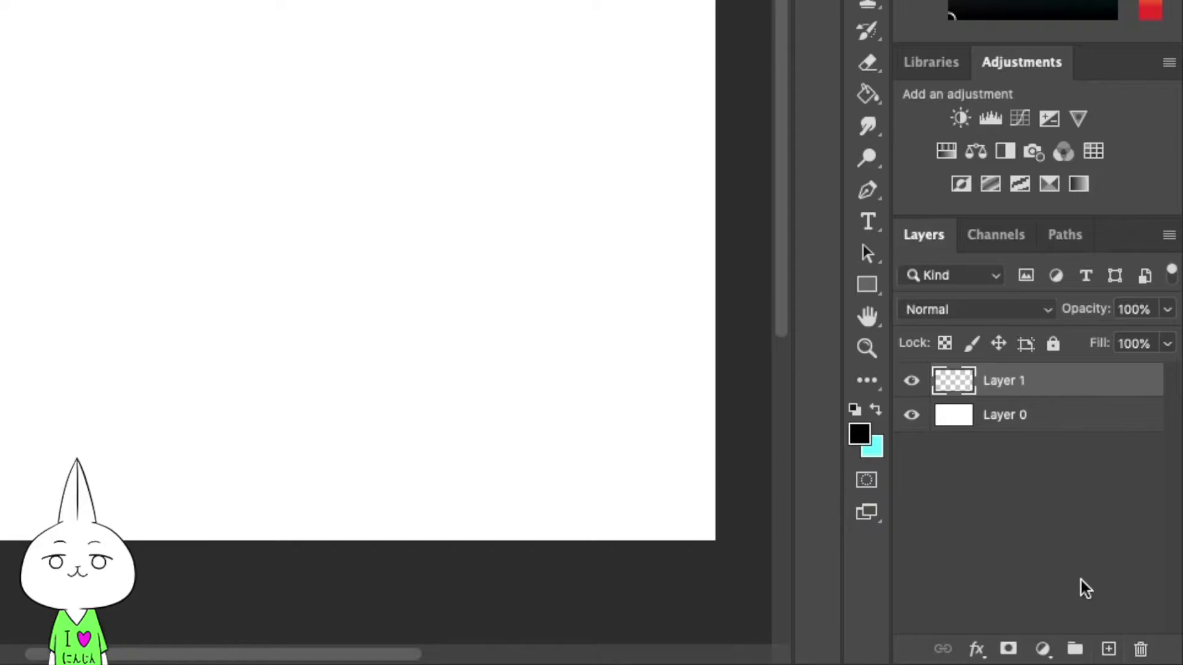
Activate the Gradient tool and set the foreground colour to a dark teal.
{"action": "left_click", "coordinate": [868, 125]}
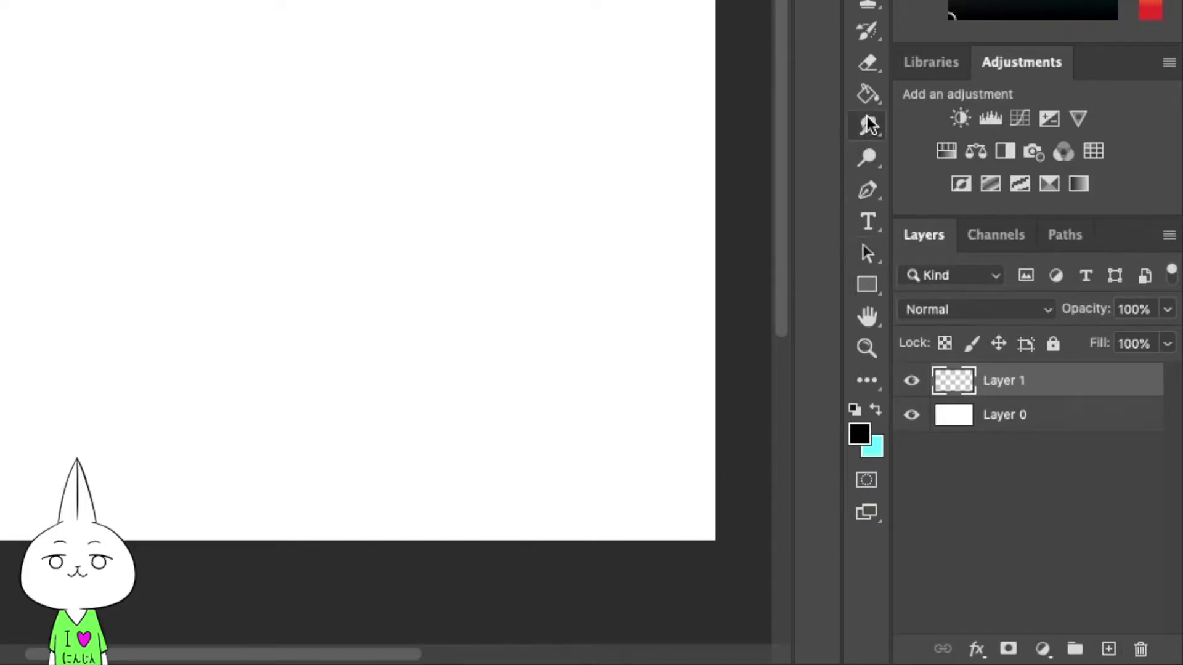
{"action": "left_click", "coordinate": [871, 99]}
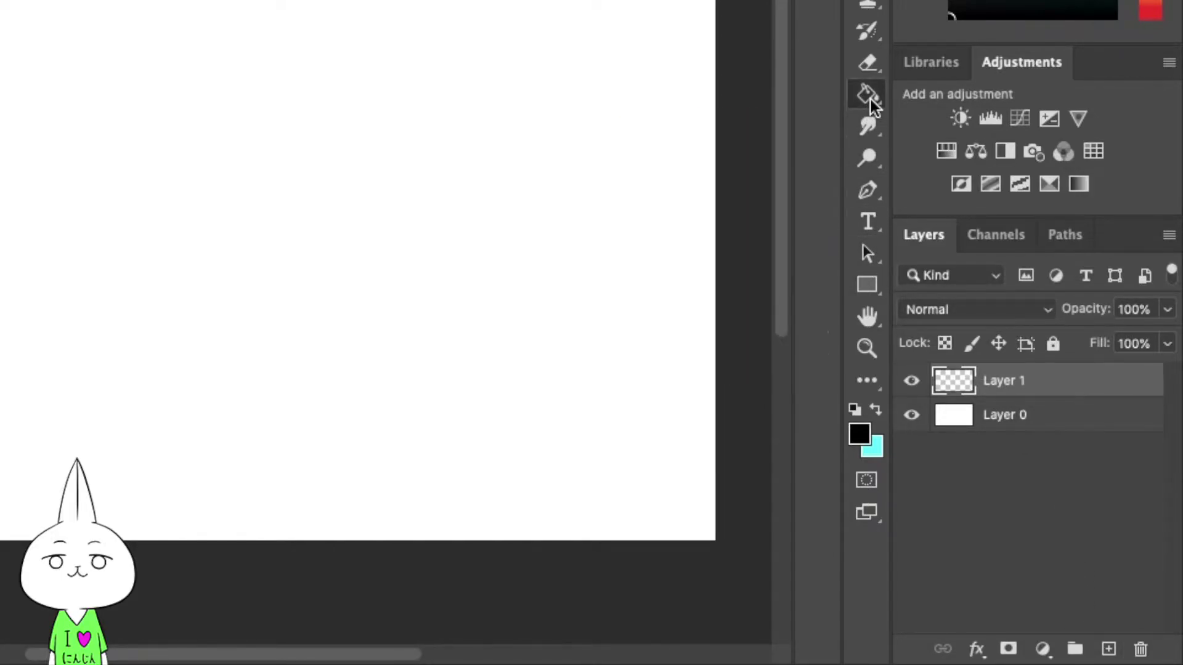
{"action": "left_click_drag", "start_coordinate": [870, 98], "coordinate": [1043, 97]}
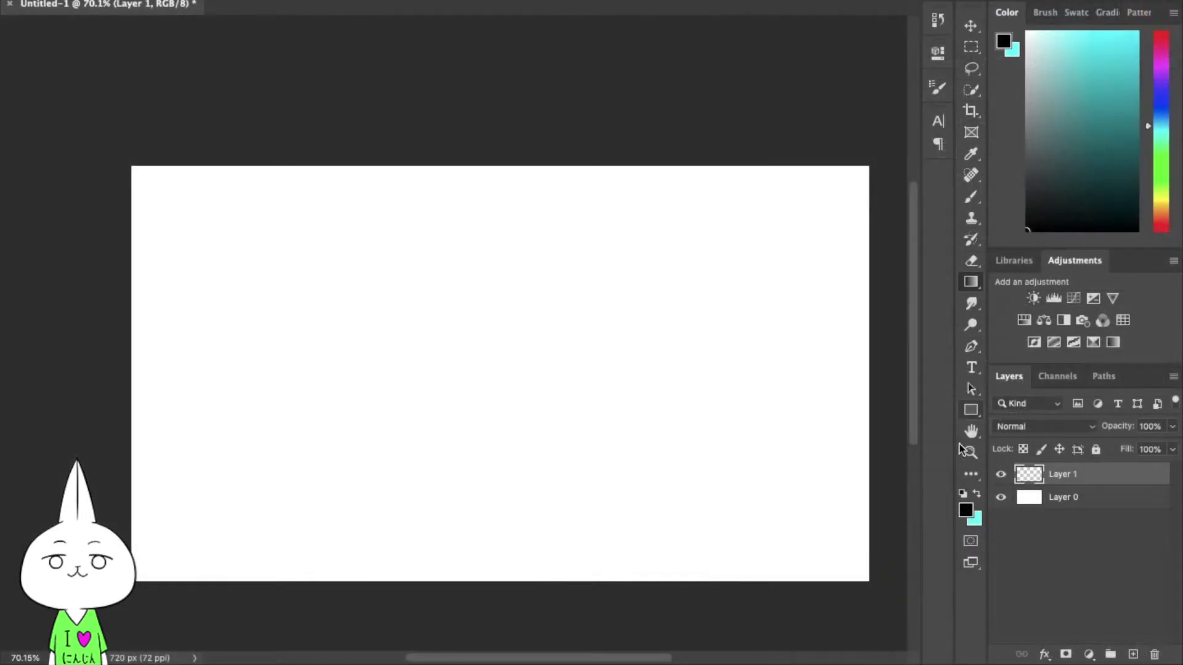
{"action": "left_click", "coordinate": [965, 510]}
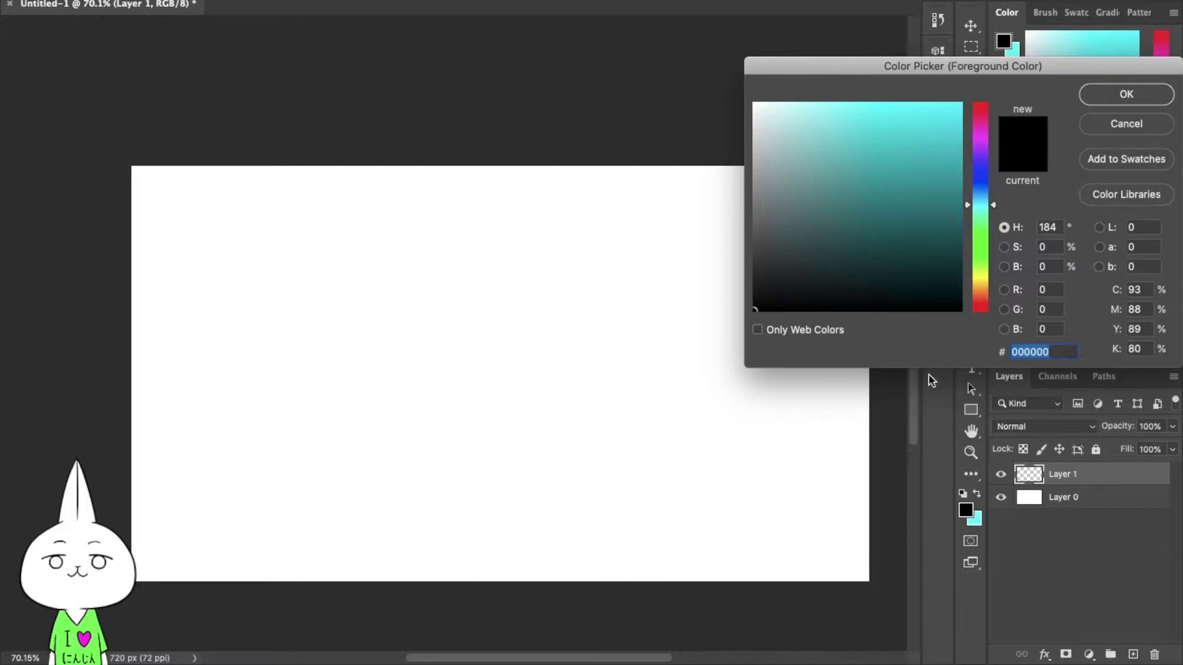
{"action": "left_click_drag", "start_coordinate": [937, 240], "coordinate": [975, 228]}
{"action": "left_click", "coordinate": [1108, 93]}
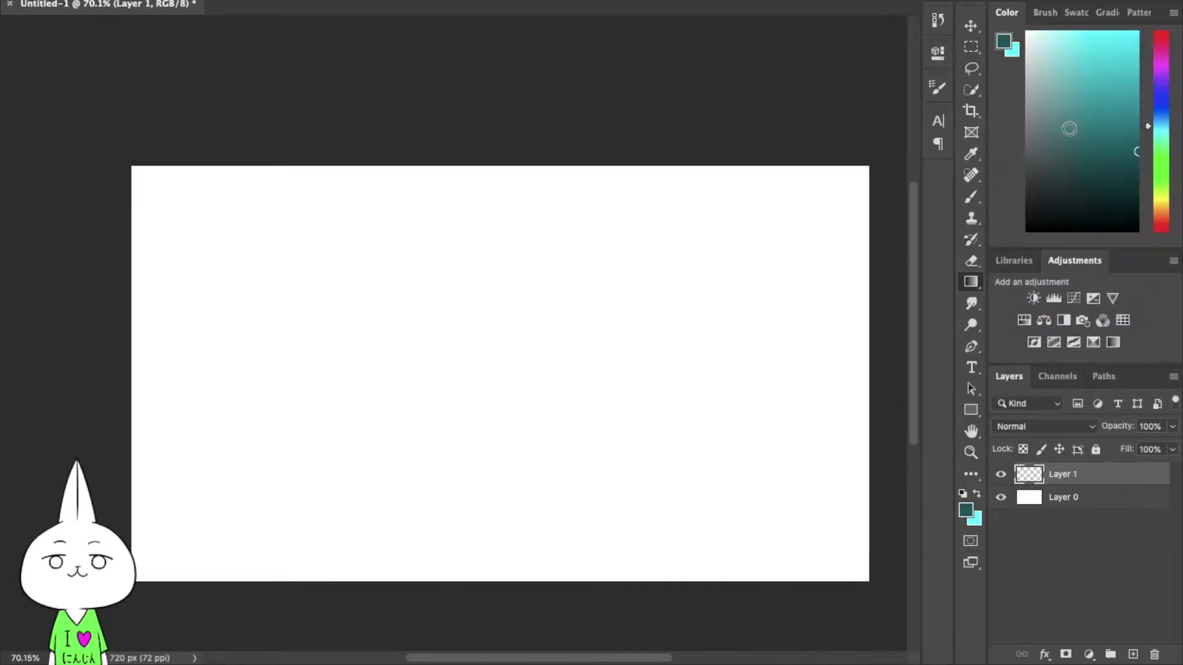
Set the background colour to turquoise #00c8ca and fill Layer 1 with a vertical gradient running from dark teal down to turquoise.
{"action": "left_click", "coordinate": [977, 523]}
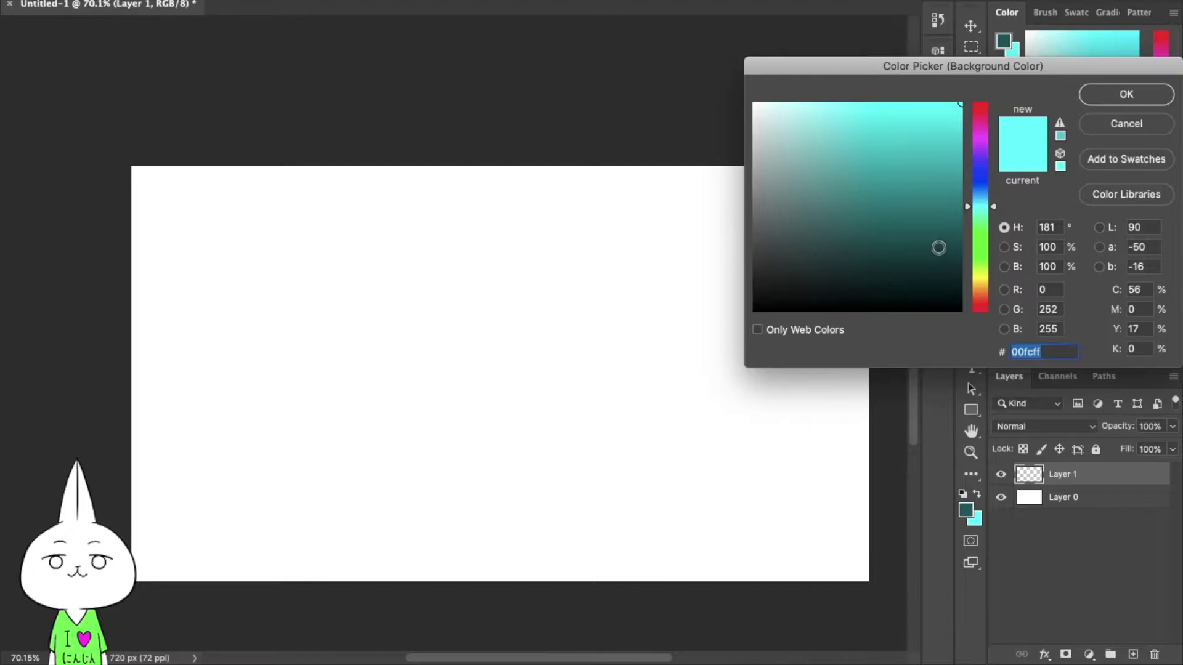
{"action": "left_click_drag", "start_coordinate": [957, 135], "coordinate": [985, 152]}
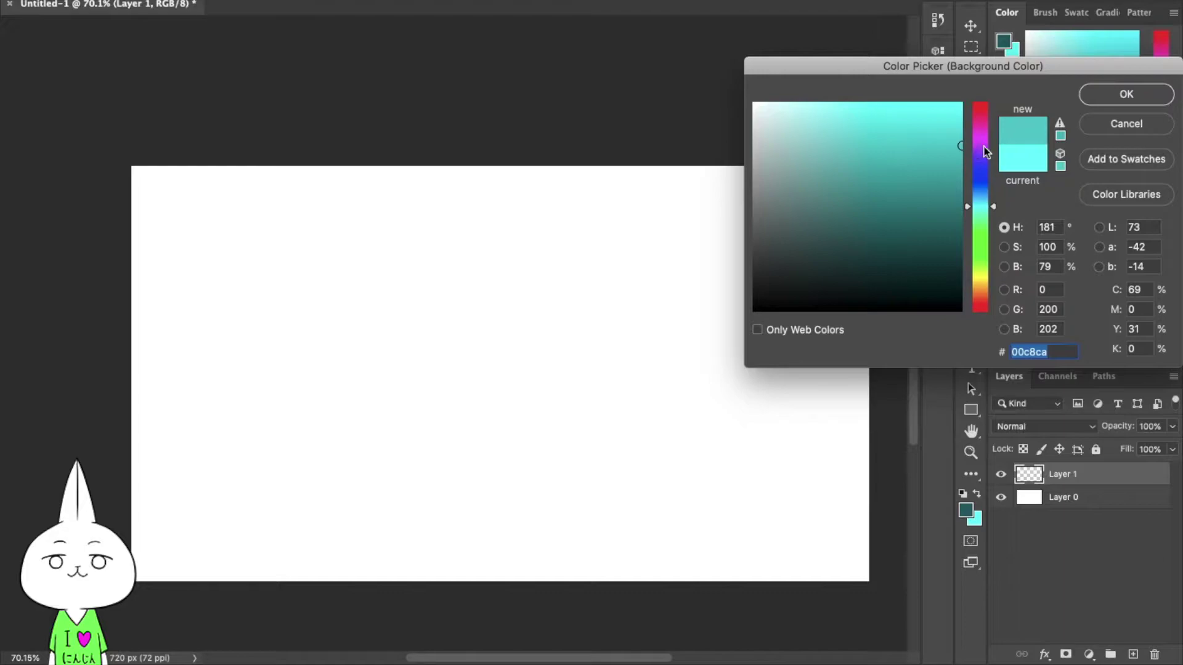
{"action": "left_click", "coordinate": [1106, 98]}
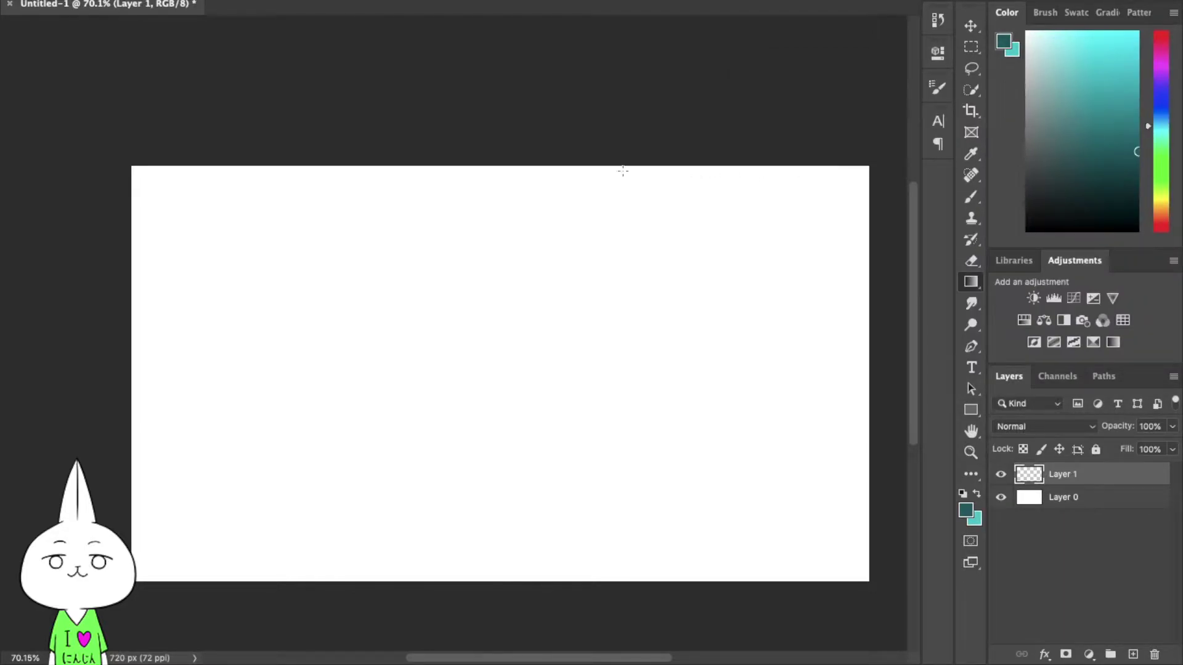
{"action": "left_click_drag", "start_coordinate": [512, 51], "coordinate": [506, 558]}
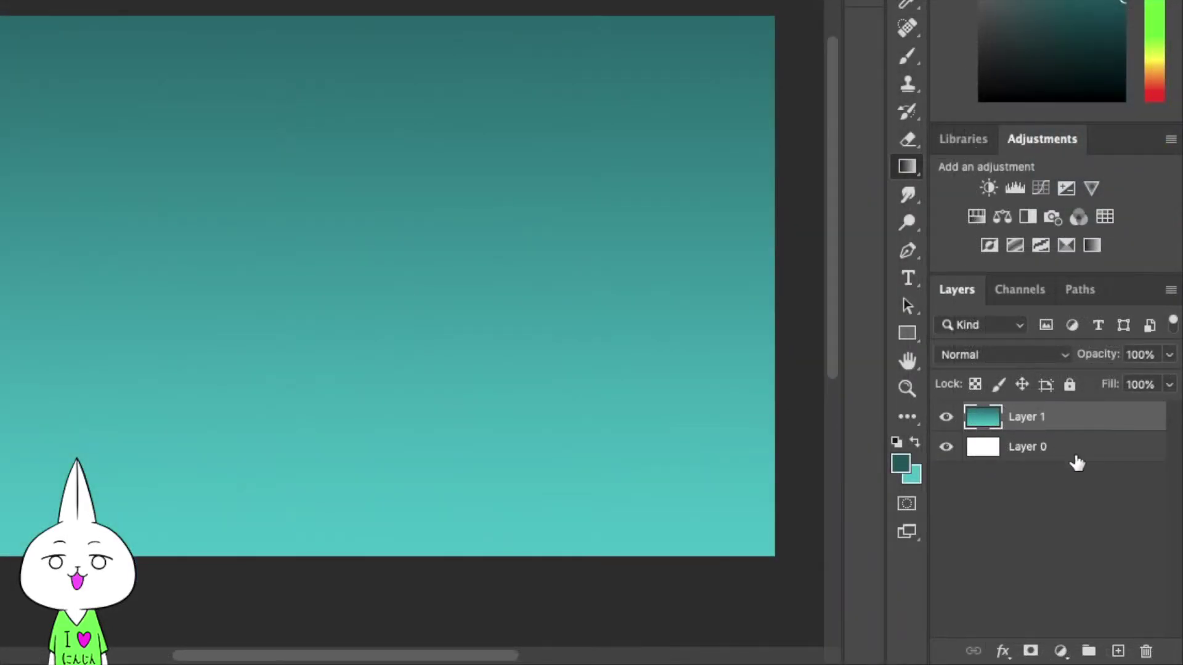
Add a new layer above Layer 1 and, with Layer 1 hidden, fill it with black (#000000) using the Paint Bucket.
{"action": "left_click", "coordinate": [1117, 650]}
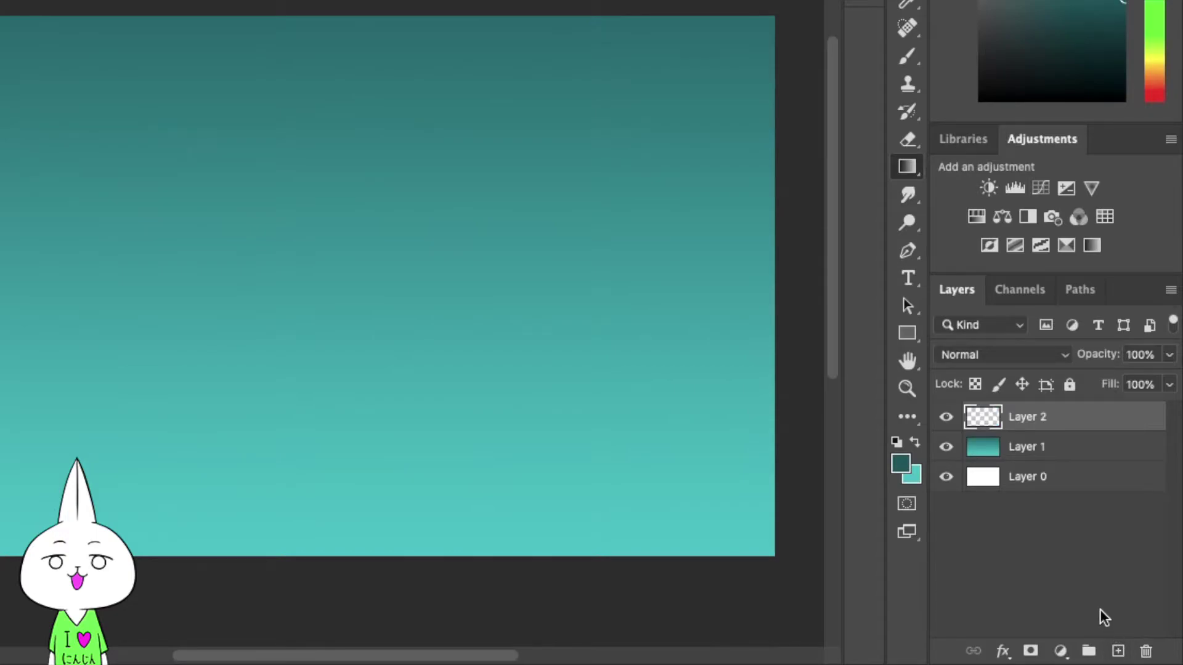
{"action": "right_click", "coordinate": [915, 170]}
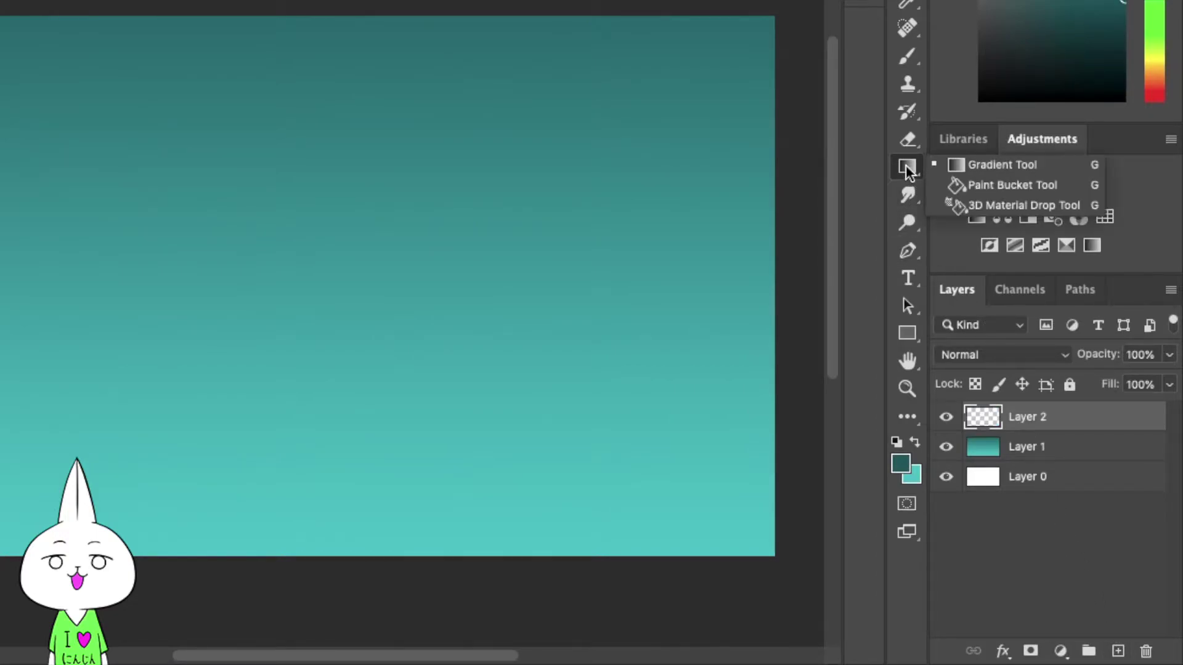
{"action": "left_click", "coordinate": [1072, 183]}
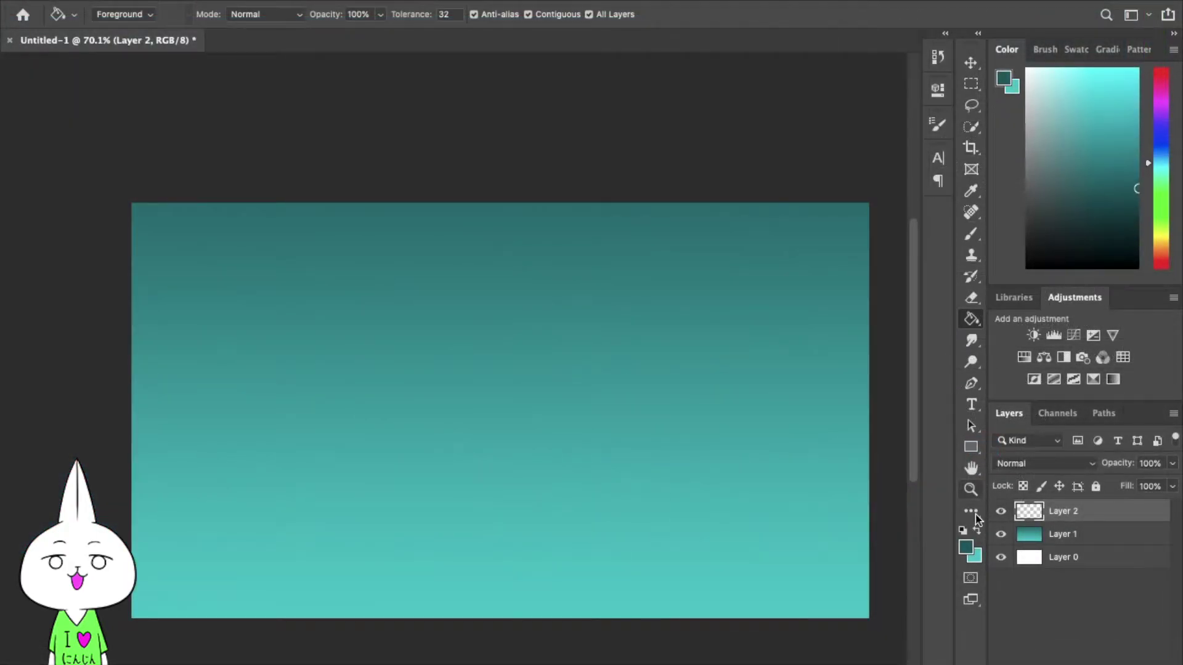
{"action": "left_click", "coordinate": [966, 547]}
{"action": "mouse_move", "coordinate": [863, 277]}
{"action": "left_mouse_down"}
{"action": "mouse_move", "coordinate": [871, 261]}
{"action": "mouse_move", "coordinate": [737, 358]}
{"action": "left_mouse_up"}
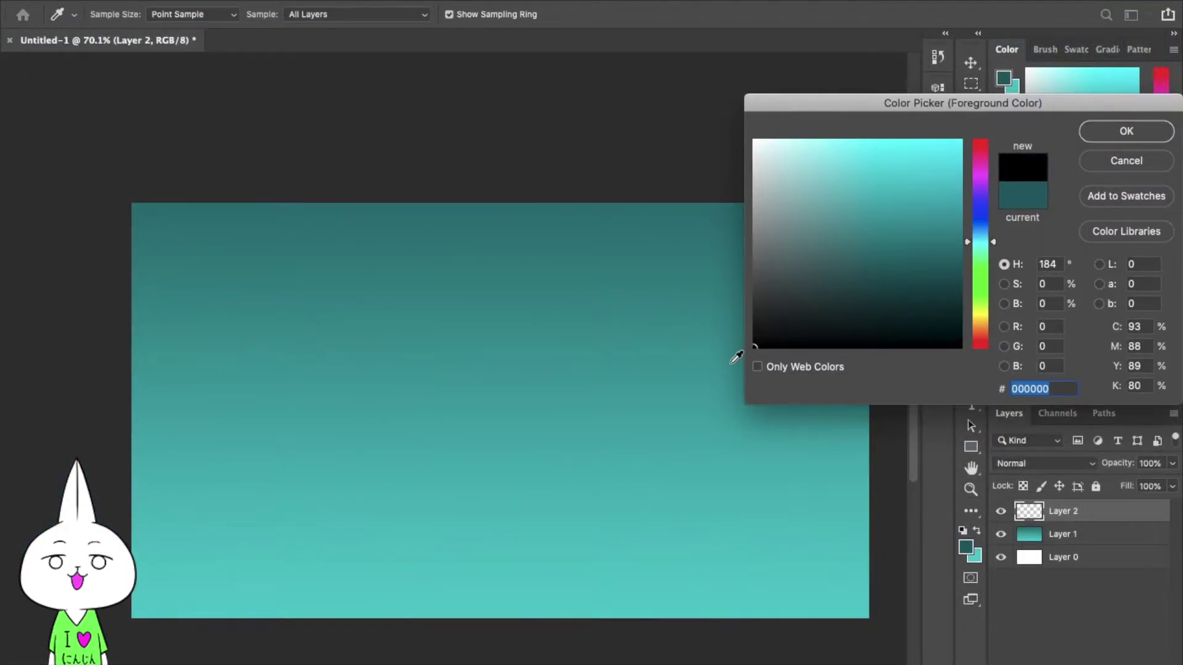
{"action": "left_click", "coordinate": [1102, 134]}
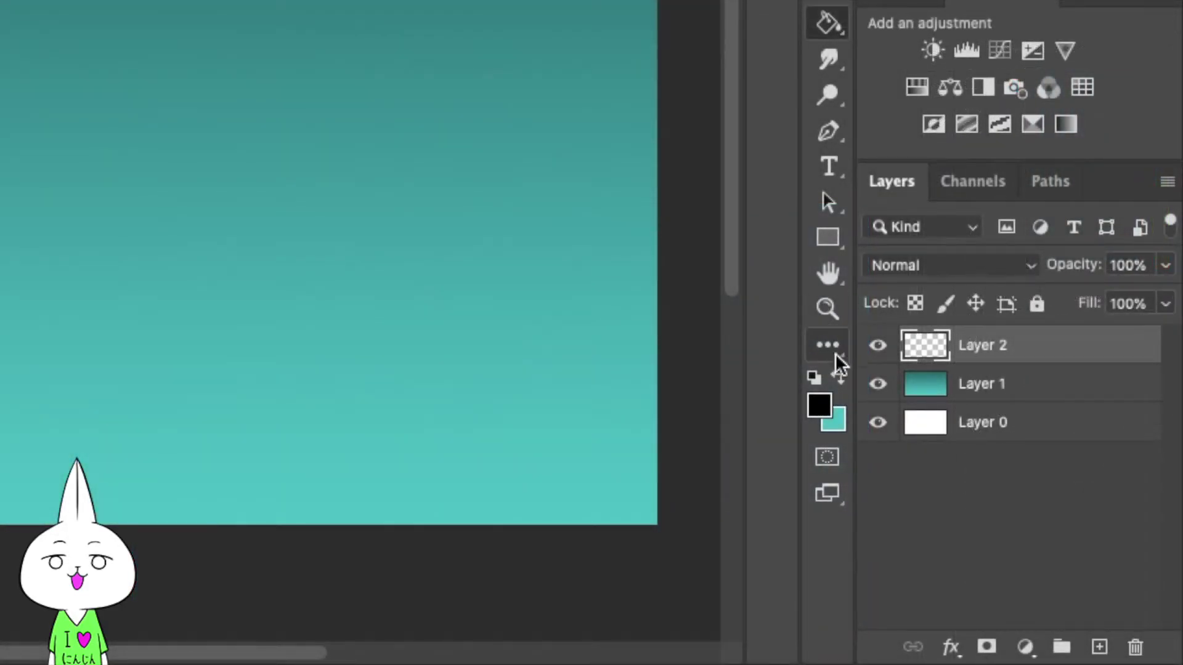
{"action": "left_click", "coordinate": [878, 384]}
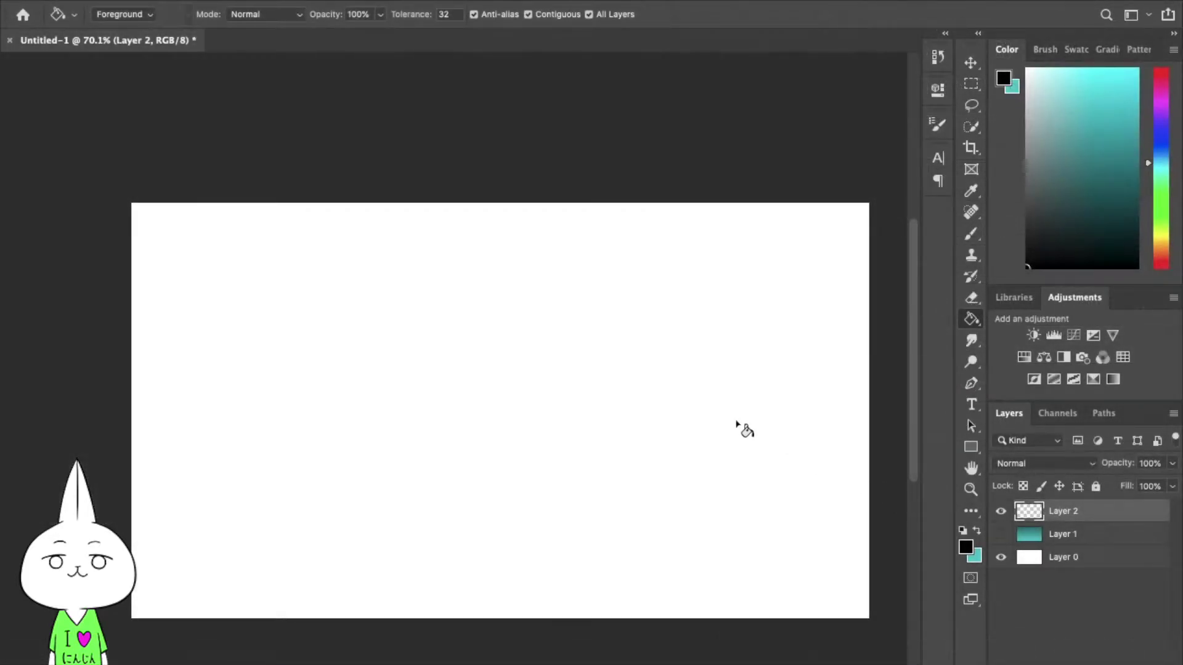
{"action": "left_click", "coordinate": [726, 404]}
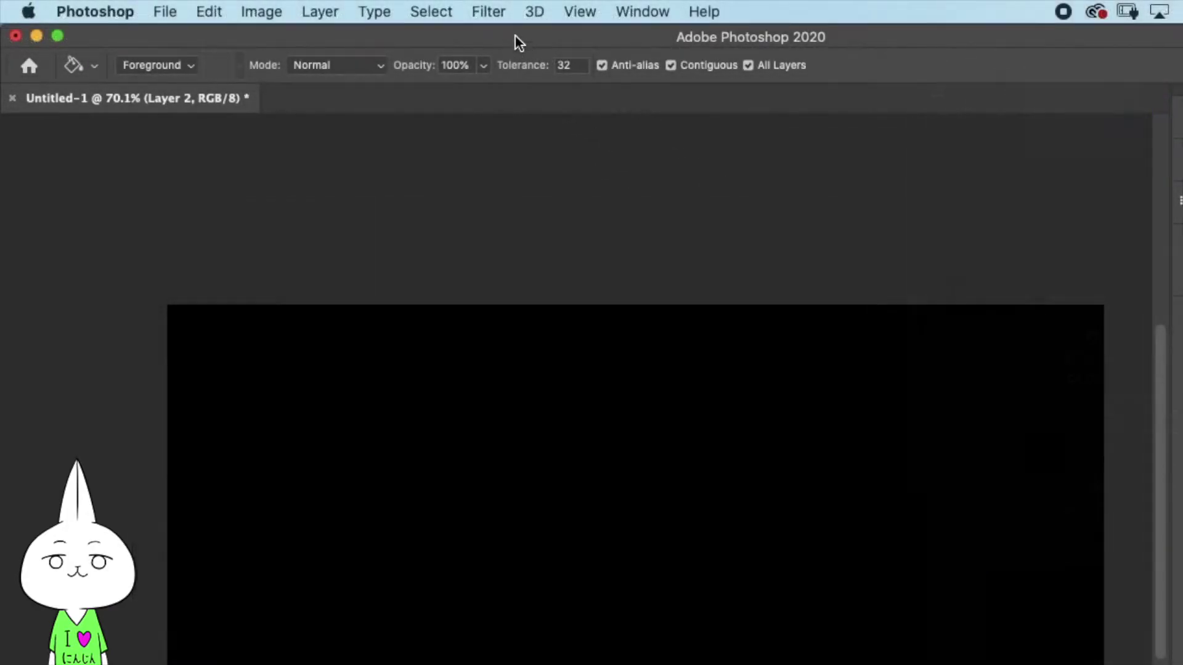
Apply the Add Noise filter to Layer 2 with amount 75.38%, Gaussian distribution and Monochromatic enabled.
{"action": "left_click", "coordinate": [493, 12]}
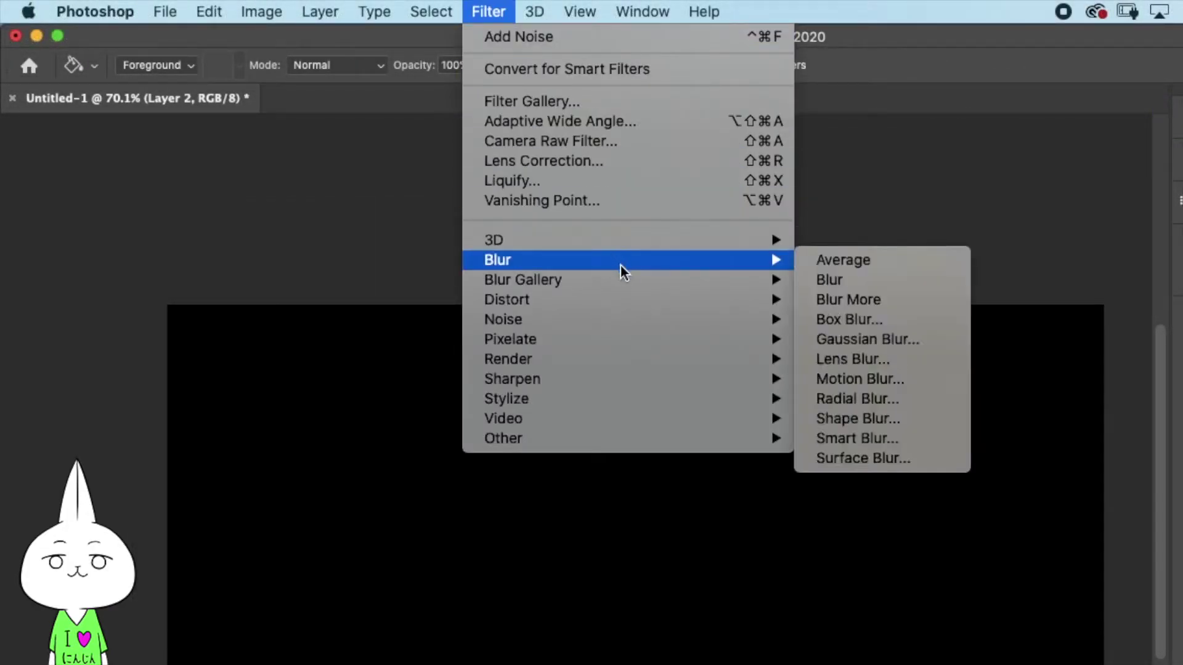
{"action": "mouse_move", "coordinate": [673, 319]}
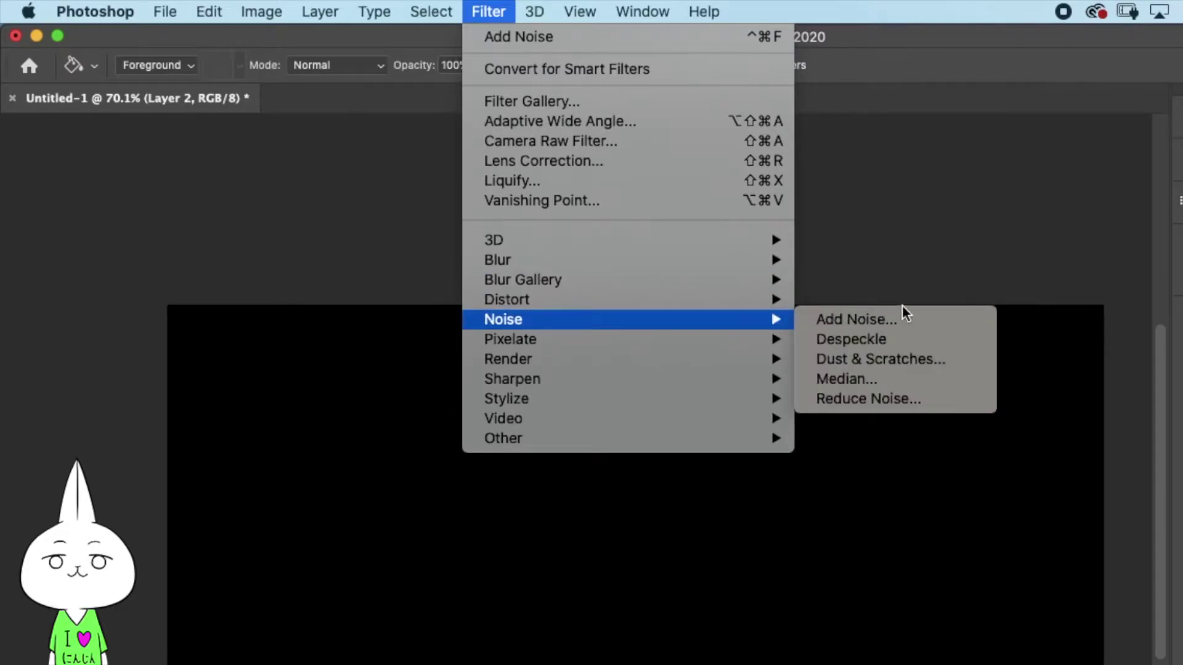
{"action": "left_click", "coordinate": [938, 329]}
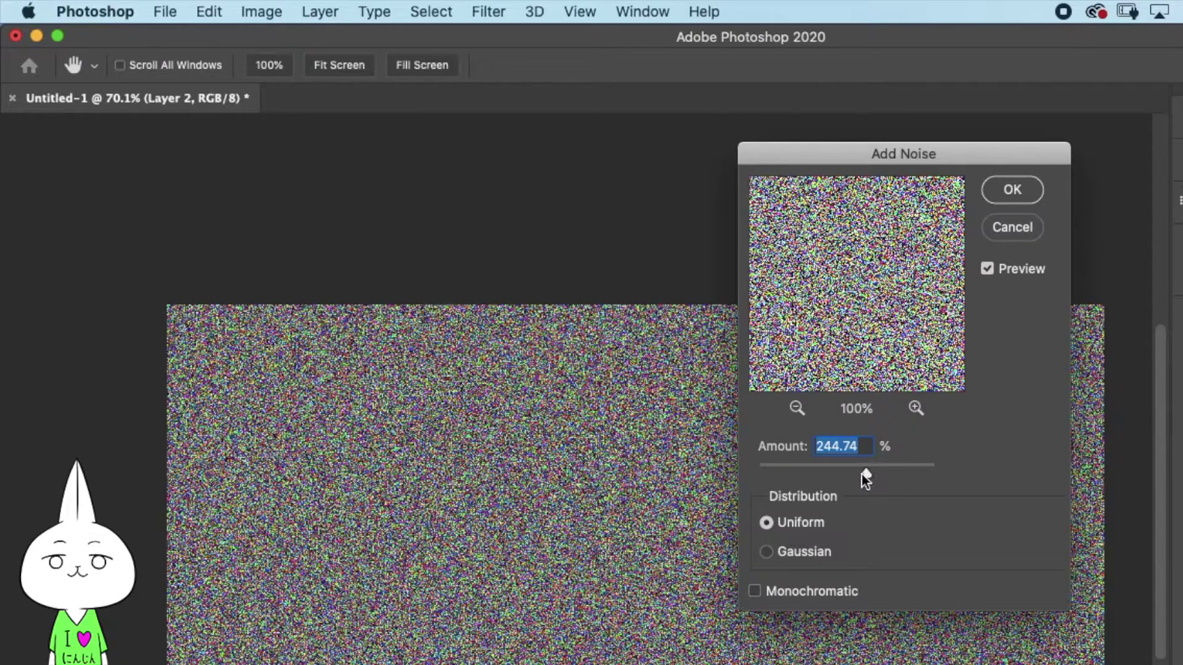
{"action": "left_click_drag", "start_coordinate": [825, 478], "coordinate": [789, 482]}
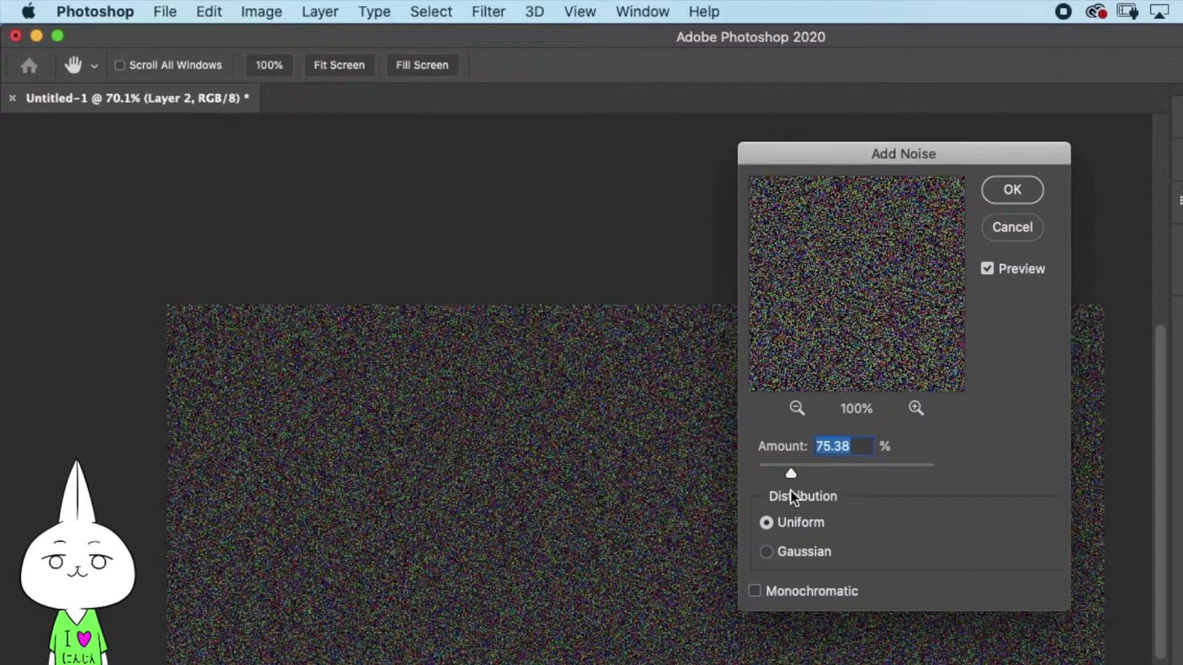
{"action": "left_click", "coordinate": [767, 552]}
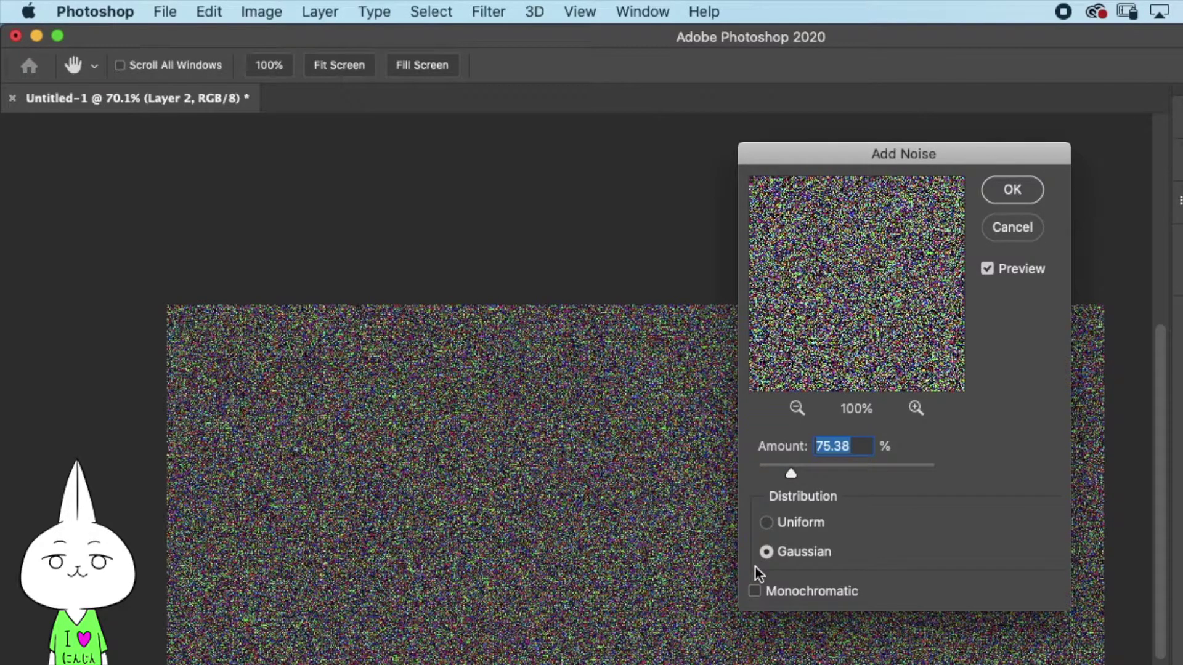
{"action": "left_click", "coordinate": [755, 592]}
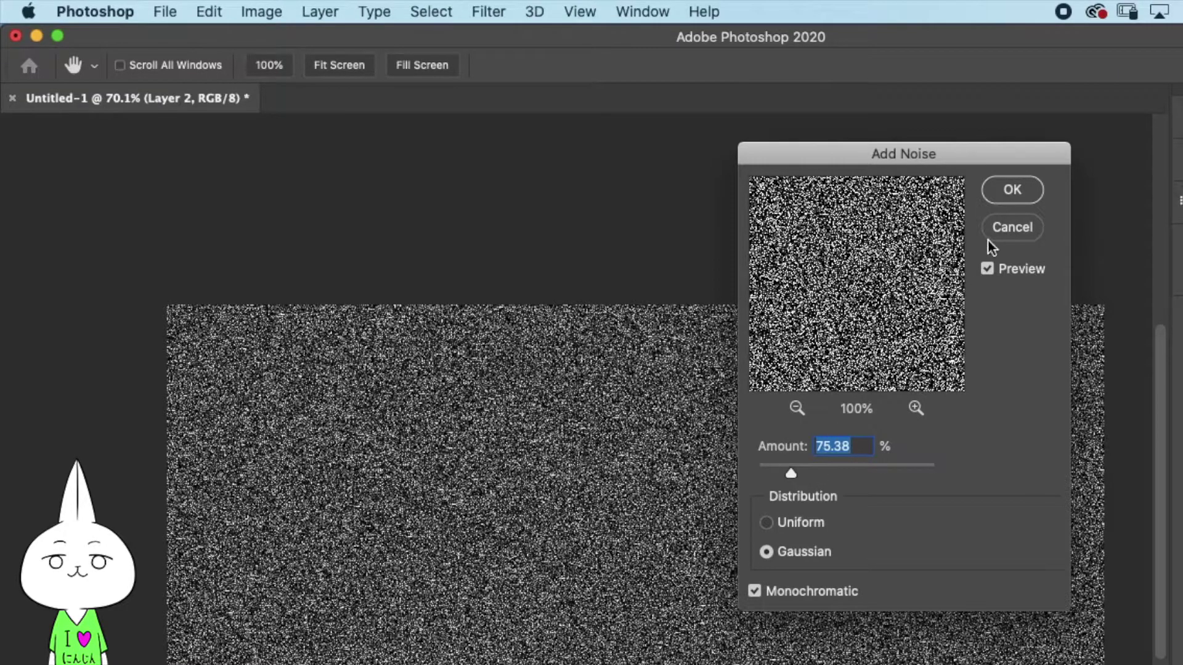
{"action": "left_click", "coordinate": [1013, 189]}
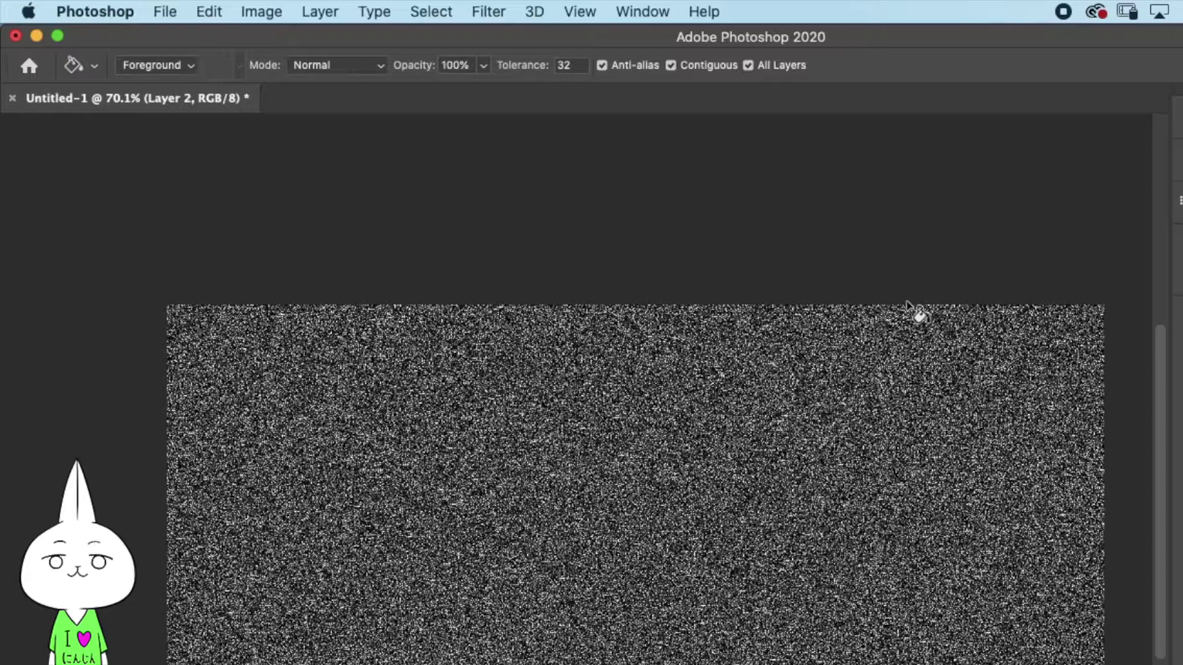
Apply a Gaussian Blur with a radius of 0.5 pixels to the noise on Layer 2.
{"action": "left_click", "coordinate": [487, 12]}
{"action": "mouse_move", "coordinate": [696, 256]}
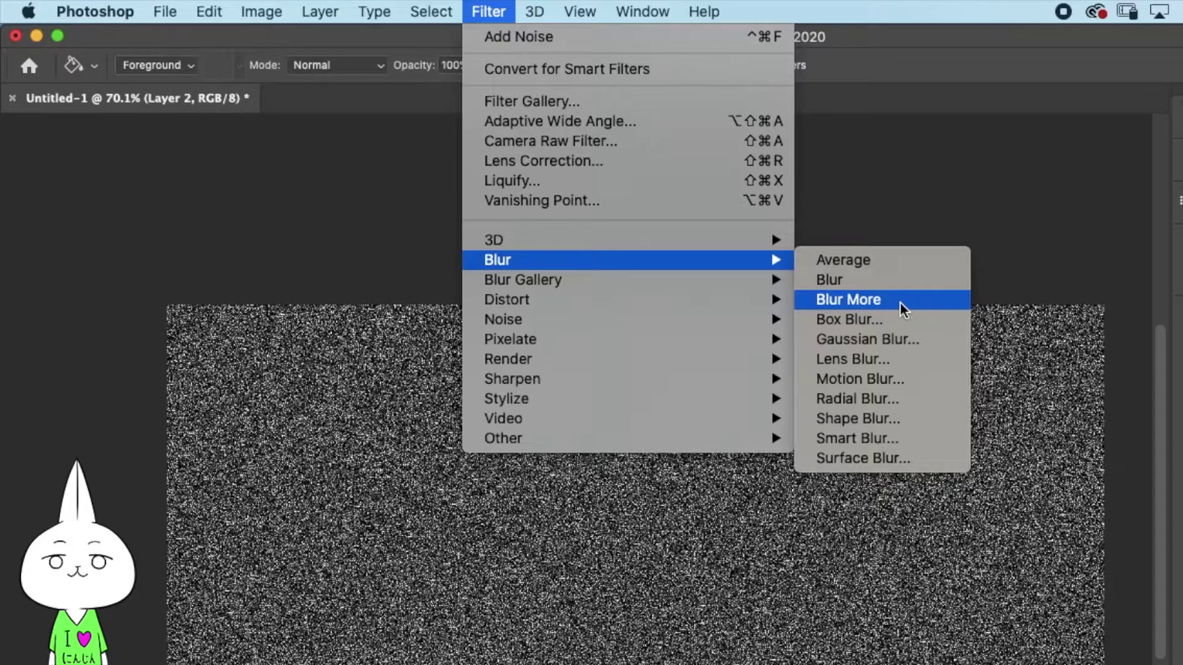
{"action": "left_click", "coordinate": [929, 340]}
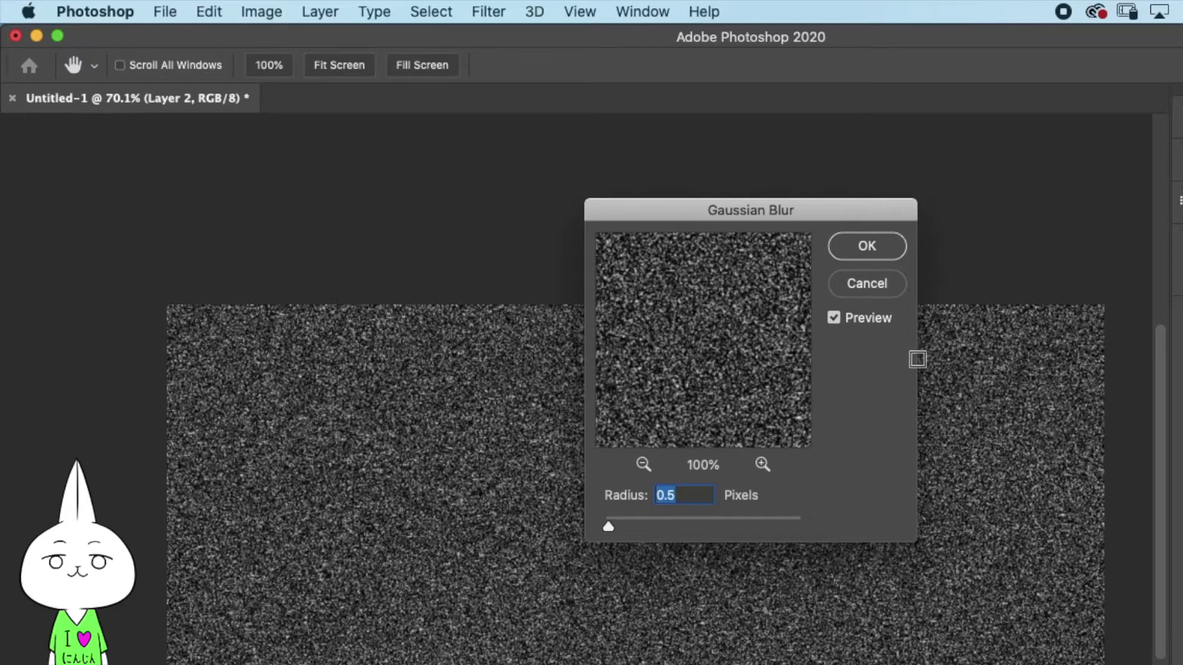
{"action": "left_click_drag", "start_coordinate": [716, 538], "coordinate": [609, 529]}
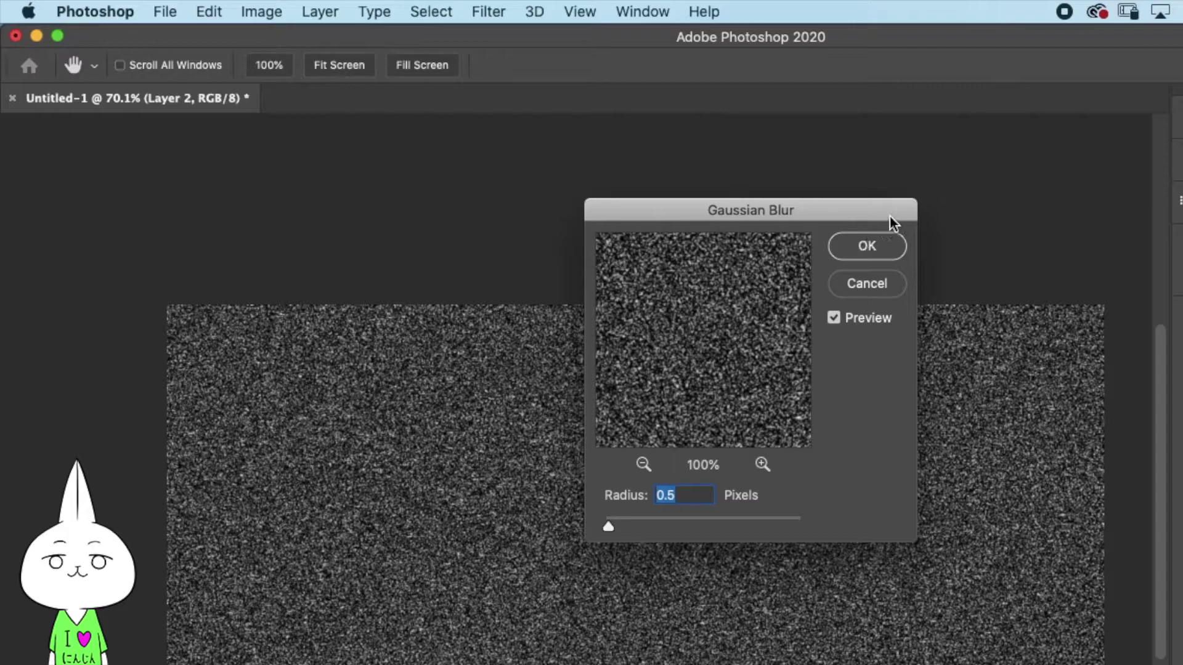
{"action": "left_click", "coordinate": [897, 248]}
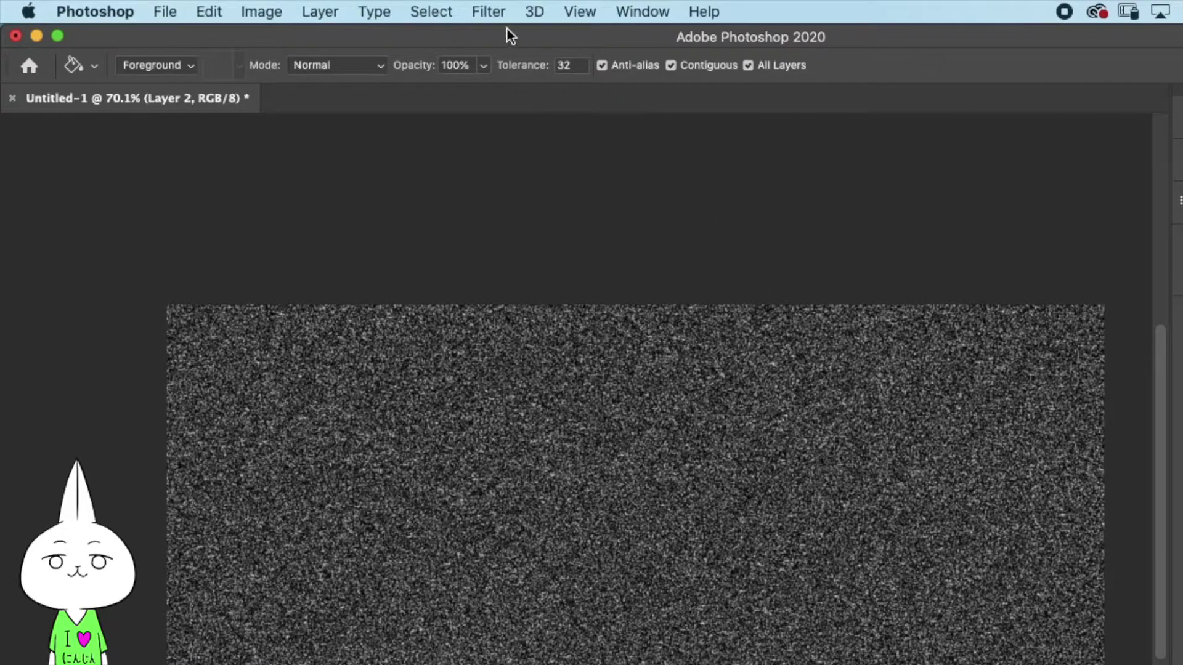
Apply a Motion Blur to Layer 2 with an angle of 81° and a distance of 43 pixels.
{"action": "left_click", "coordinate": [493, 12]}
{"action": "mouse_move", "coordinate": [626, 257]}
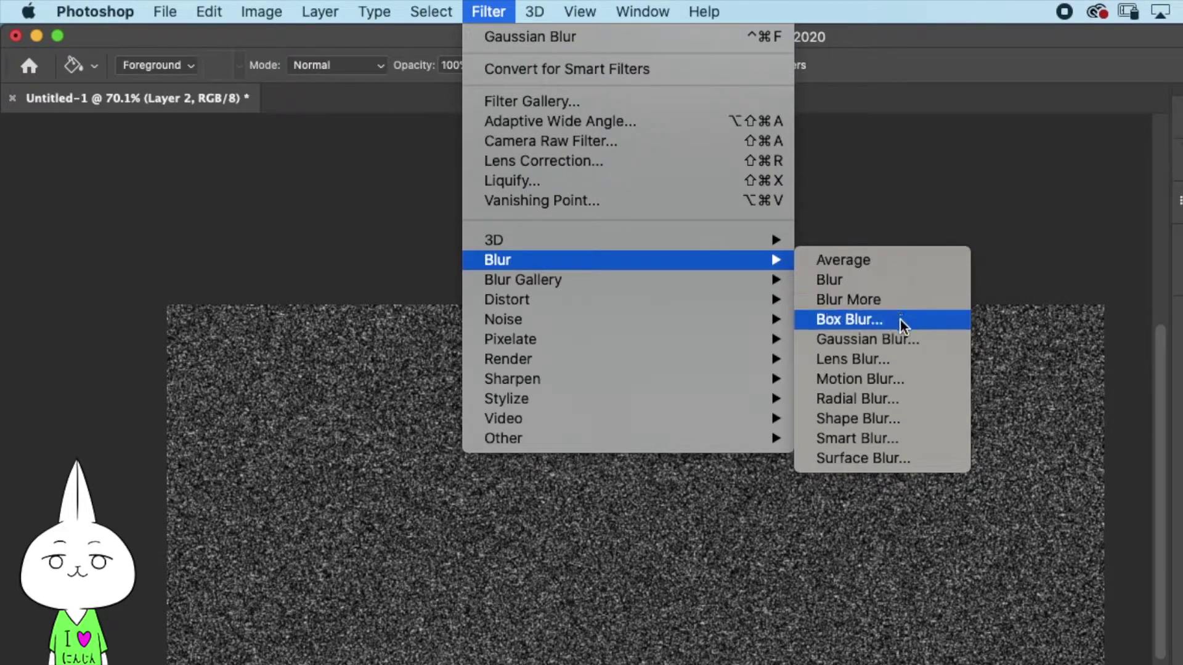
{"action": "left_click", "coordinate": [924, 378]}
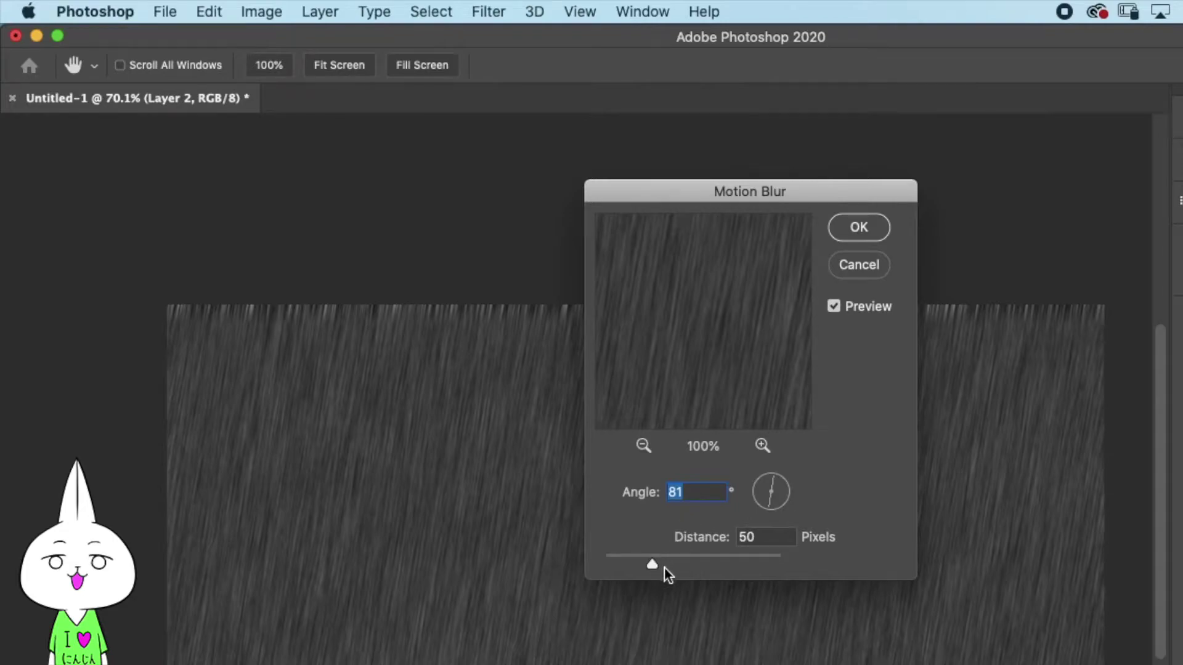
{"action": "mouse_move", "coordinate": [665, 565]}
{"action": "left_mouse_down"}
{"action": "mouse_move", "coordinate": [693, 558]}
{"action": "mouse_move", "coordinate": [647, 560]}
{"action": "mouse_move", "coordinate": [660, 560]}
{"action": "mouse_move", "coordinate": [648, 575]}
{"action": "left_mouse_up"}
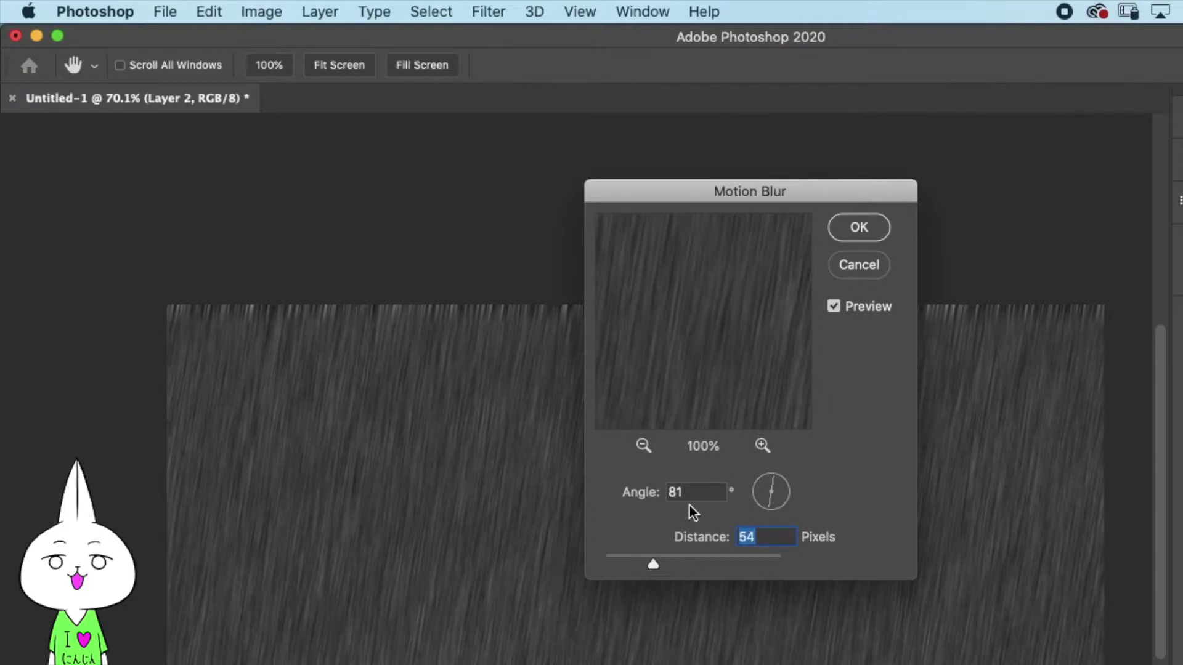
{"action": "mouse_move", "coordinate": [779, 478]}
{"action": "left_mouse_down"}
{"action": "mouse_move", "coordinate": [762, 477]}
{"action": "mouse_move", "coordinate": [770, 486]}
{"action": "left_mouse_up"}
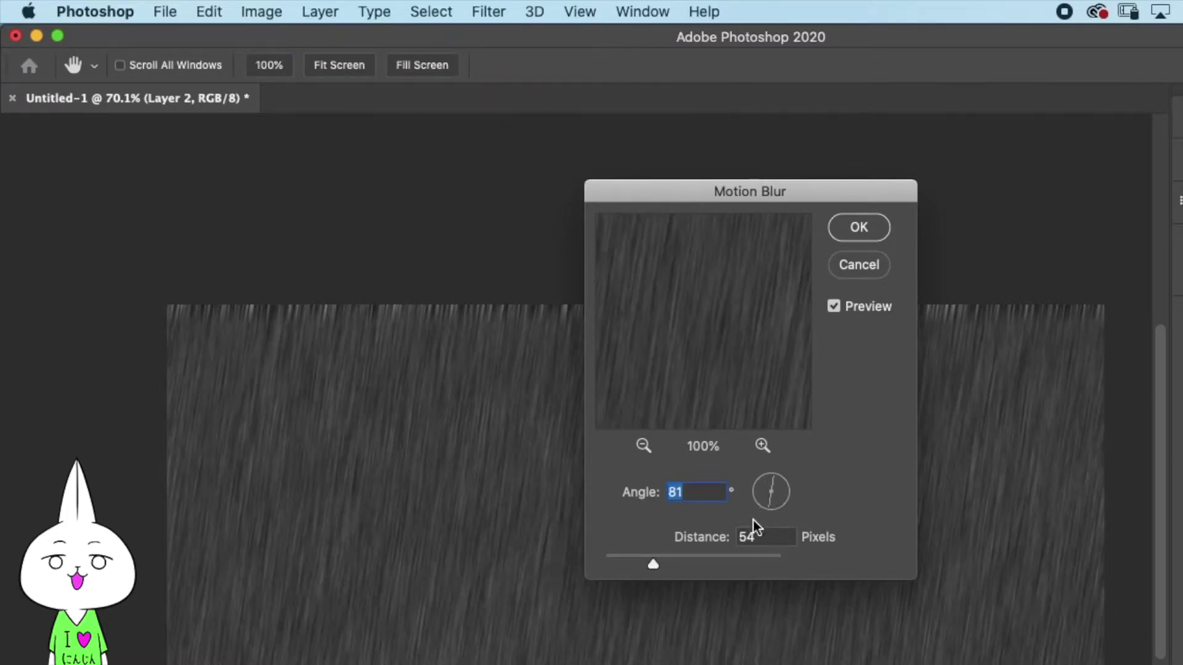
{"action": "mouse_move", "coordinate": [662, 563]}
{"action": "left_mouse_down"}
{"action": "mouse_move", "coordinate": [673, 563]}
{"action": "mouse_move", "coordinate": [645, 565]}
{"action": "left_mouse_up"}
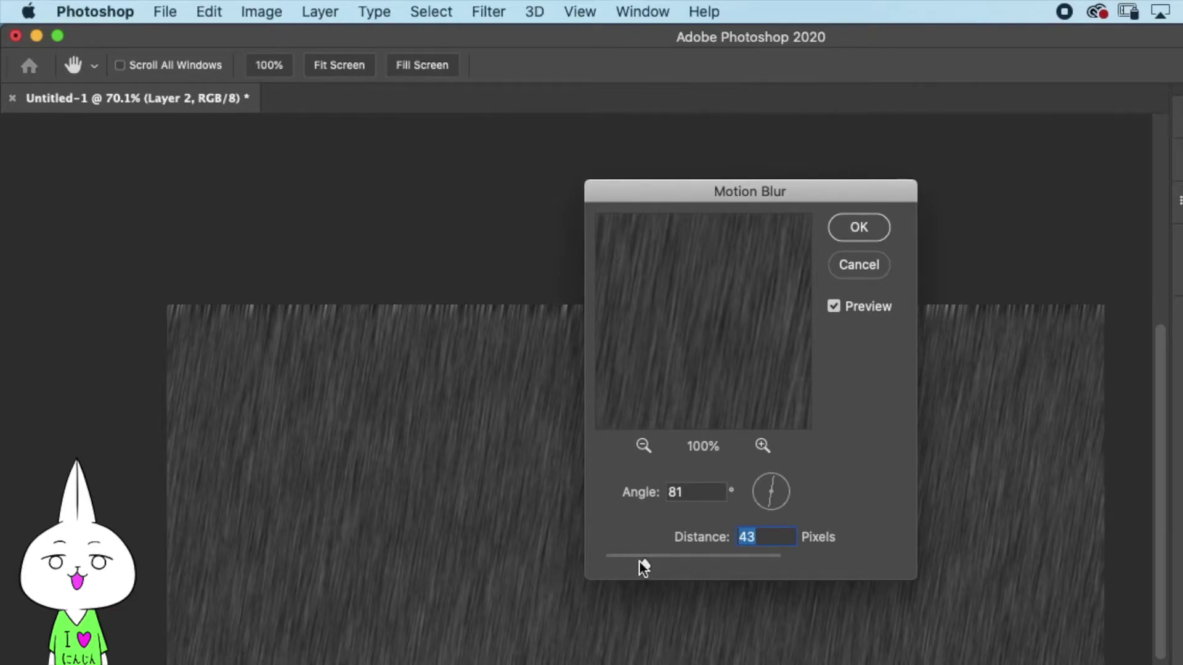
{"action": "left_click", "coordinate": [876, 228]}
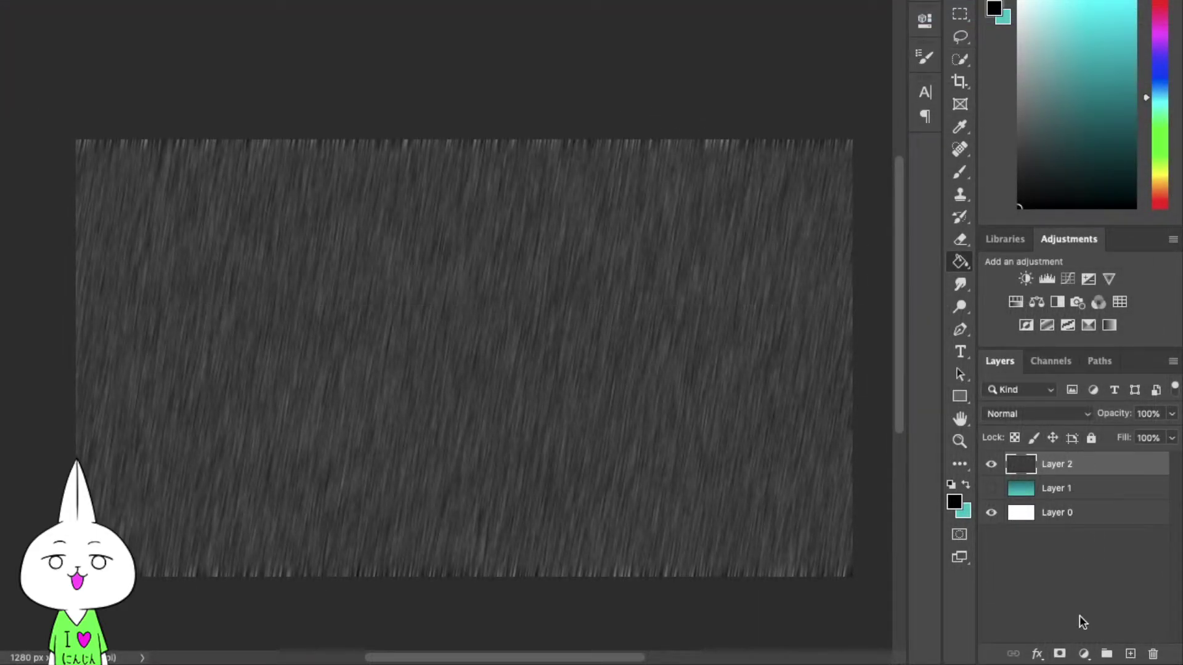
Add a Levels adjustment layer above Layer 2 with input levels 50, 0.51 and 104, and clip it to Layer 2.
{"action": "left_click", "coordinate": [1084, 655]}
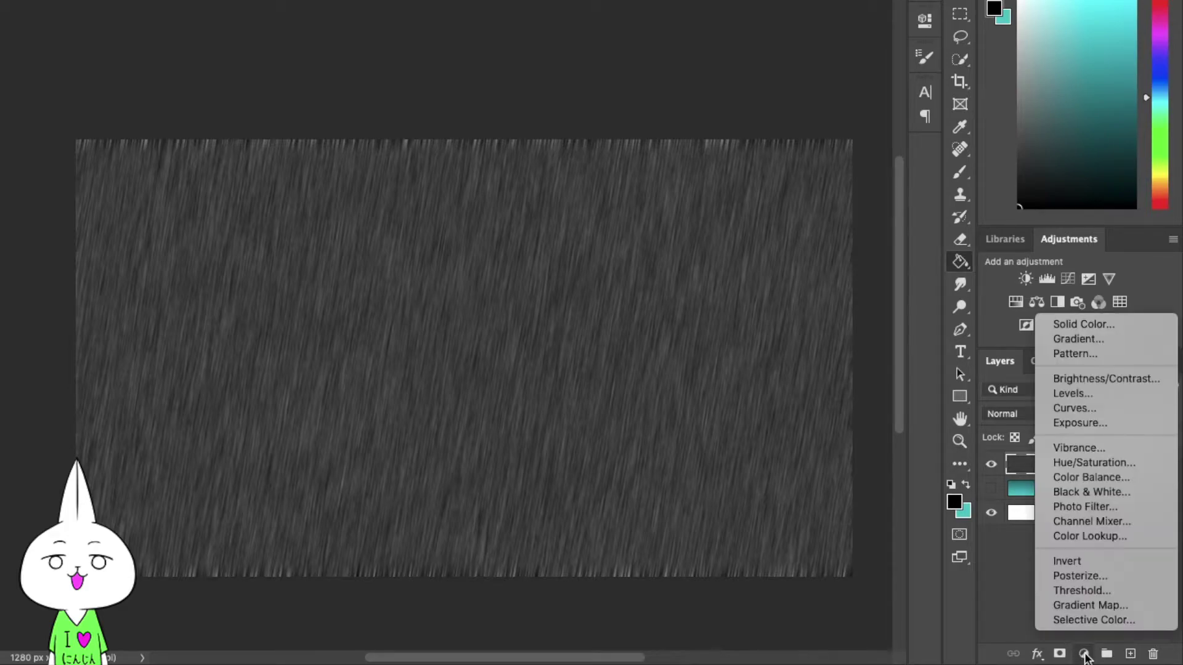
{"action": "left_click", "coordinate": [1128, 400]}
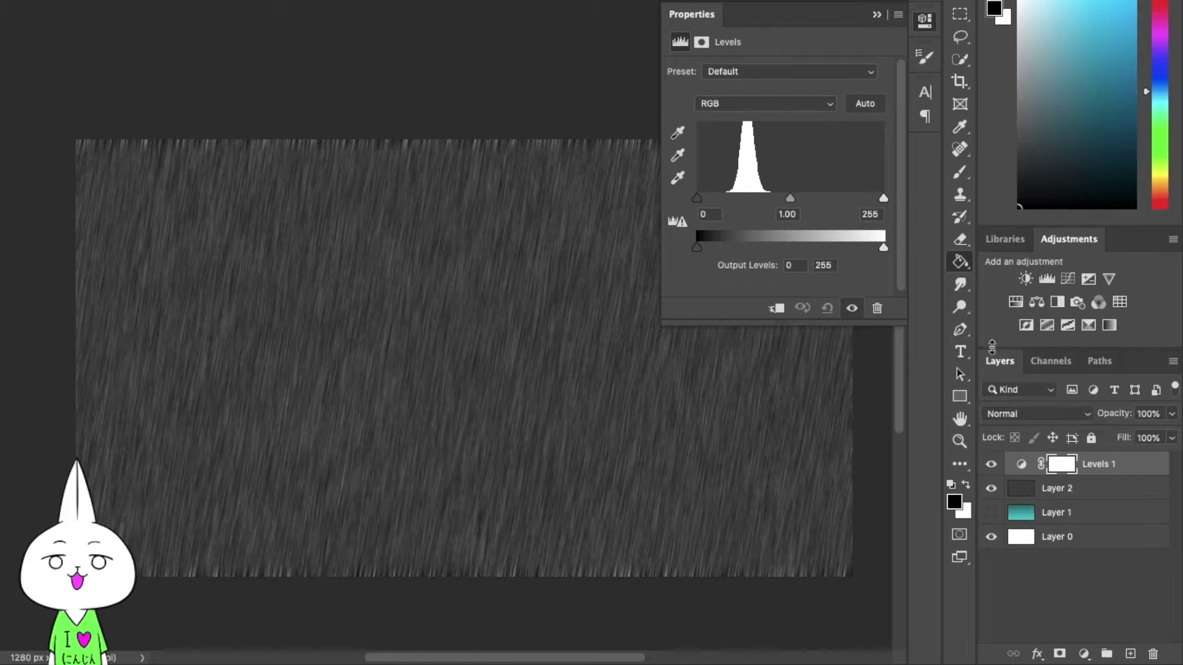
{"action": "left_click_drag", "start_coordinate": [704, 203], "coordinate": [735, 201]}
{"action": "left_click_drag", "start_coordinate": [809, 201], "coordinate": [755, 207]}
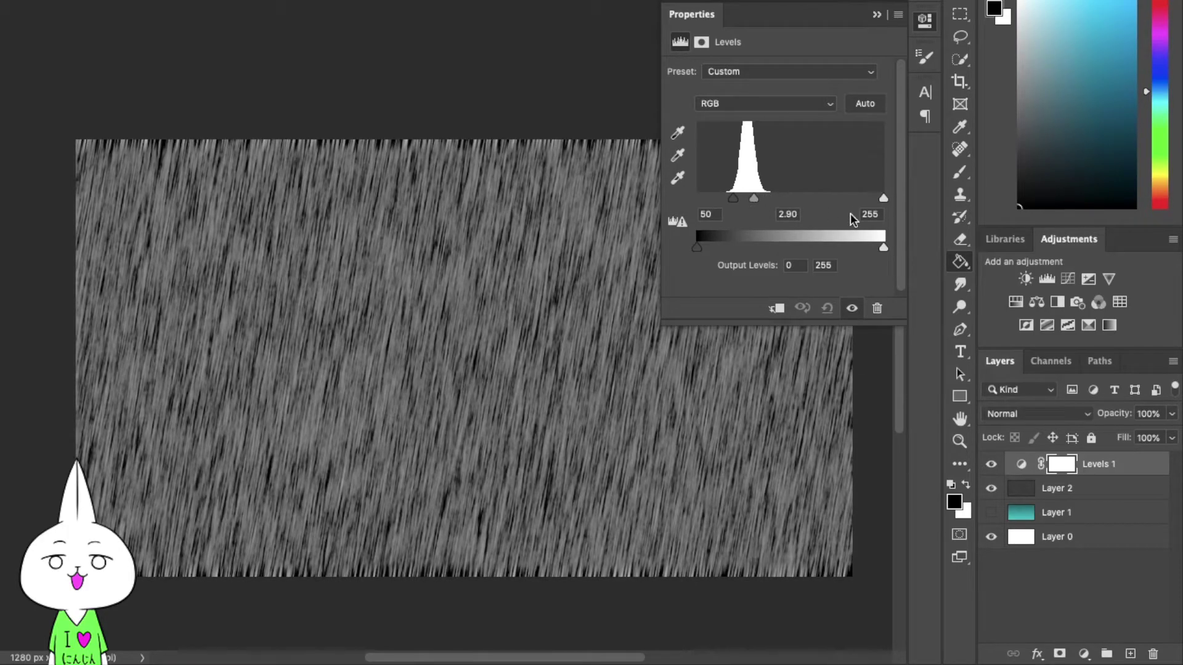
{"action": "left_click_drag", "start_coordinate": [883, 202], "coordinate": [764, 208]}
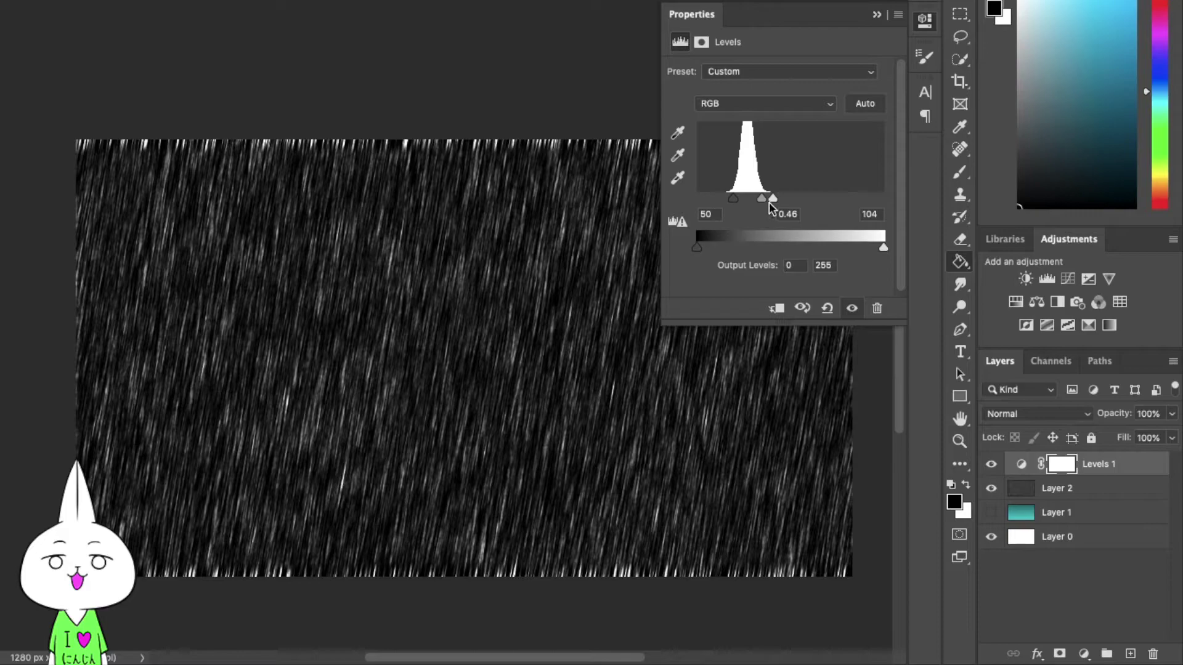
{"action": "left_click_drag", "start_coordinate": [769, 205], "coordinate": [764, 207]}
{"action": "left_click_drag", "start_coordinate": [764, 206], "coordinate": [754, 203]}
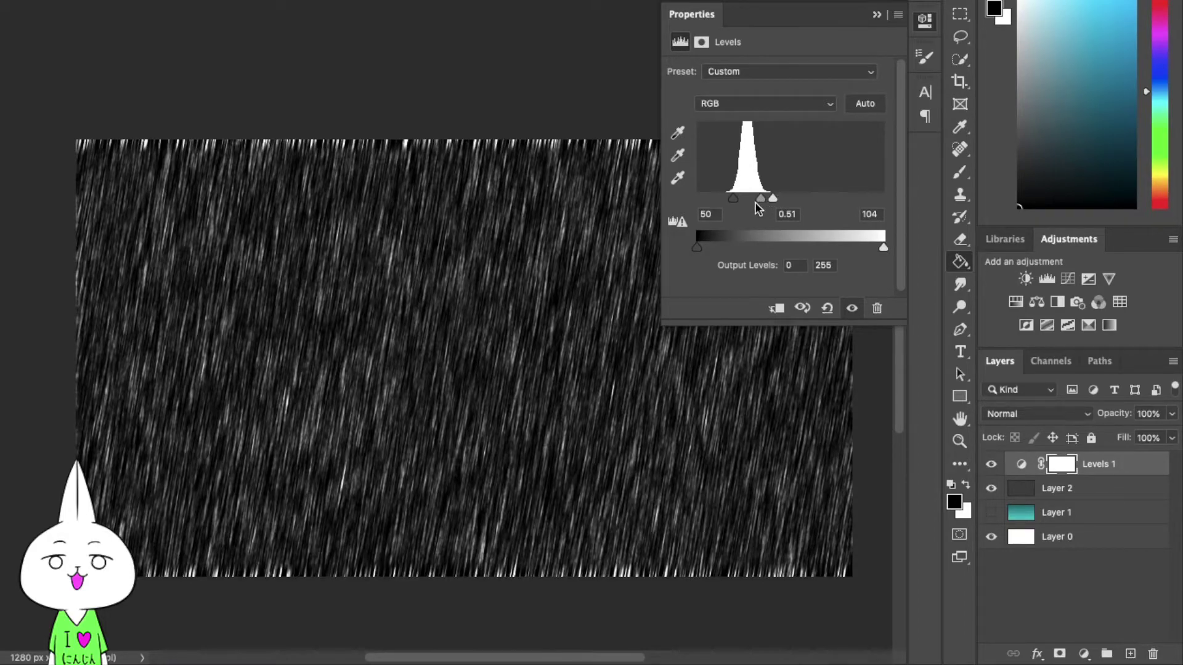
{"action": "left_click", "coordinate": [877, 14]}
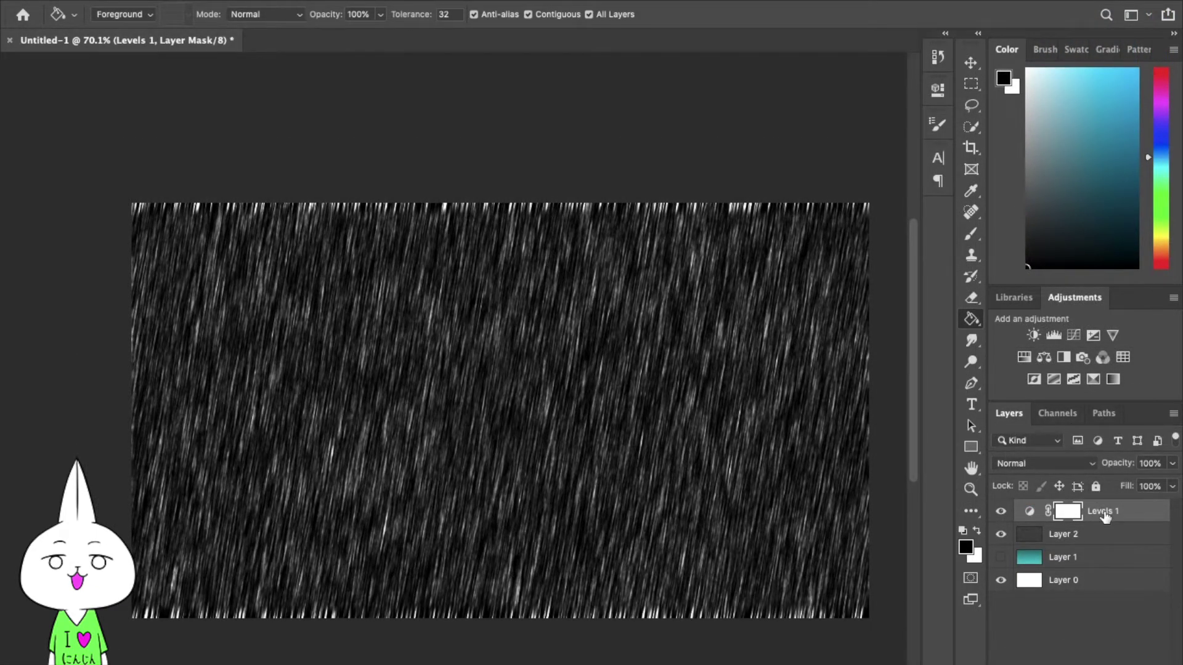
{"action": "right_click", "coordinate": [1105, 517]}
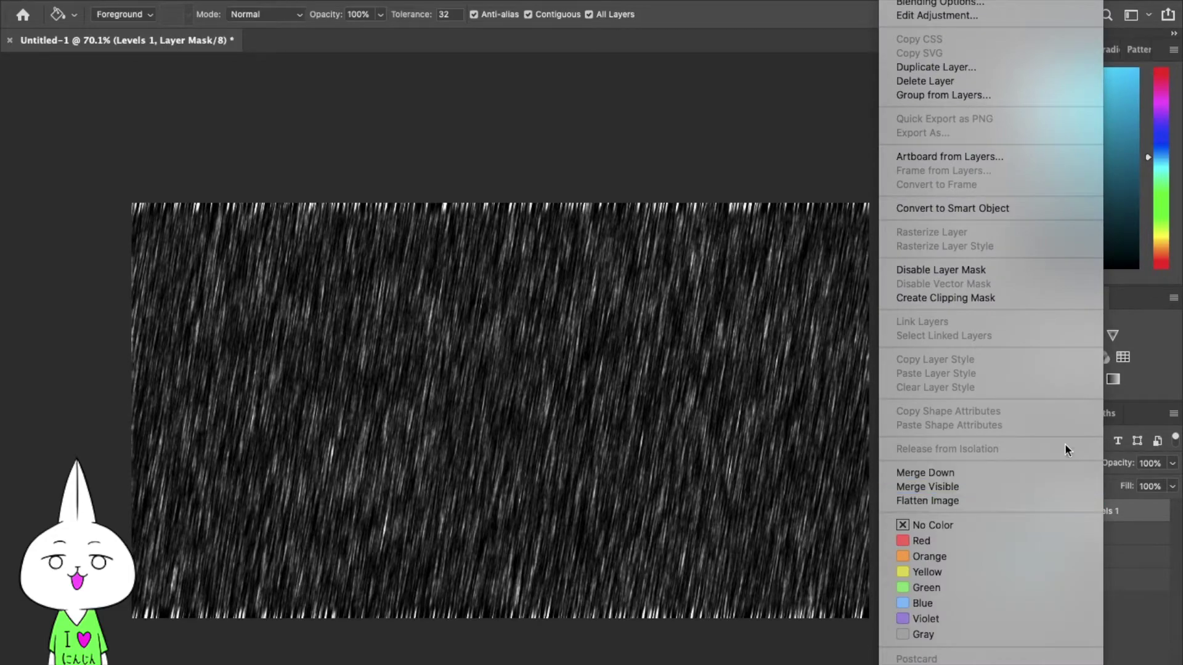
{"action": "left_click", "coordinate": [1040, 296]}
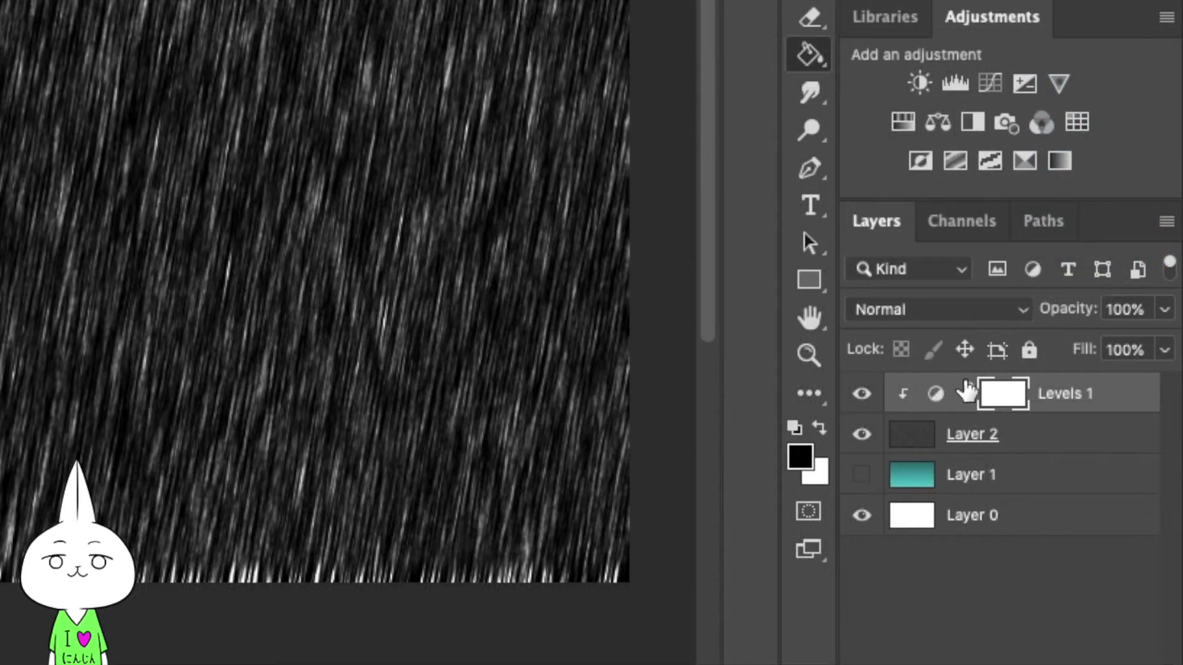
Apply another Gaussian Blur with a radius of 0.5 pixels to the rain streaks on Layer 2.
{"action": "left_click", "coordinate": [1035, 442]}
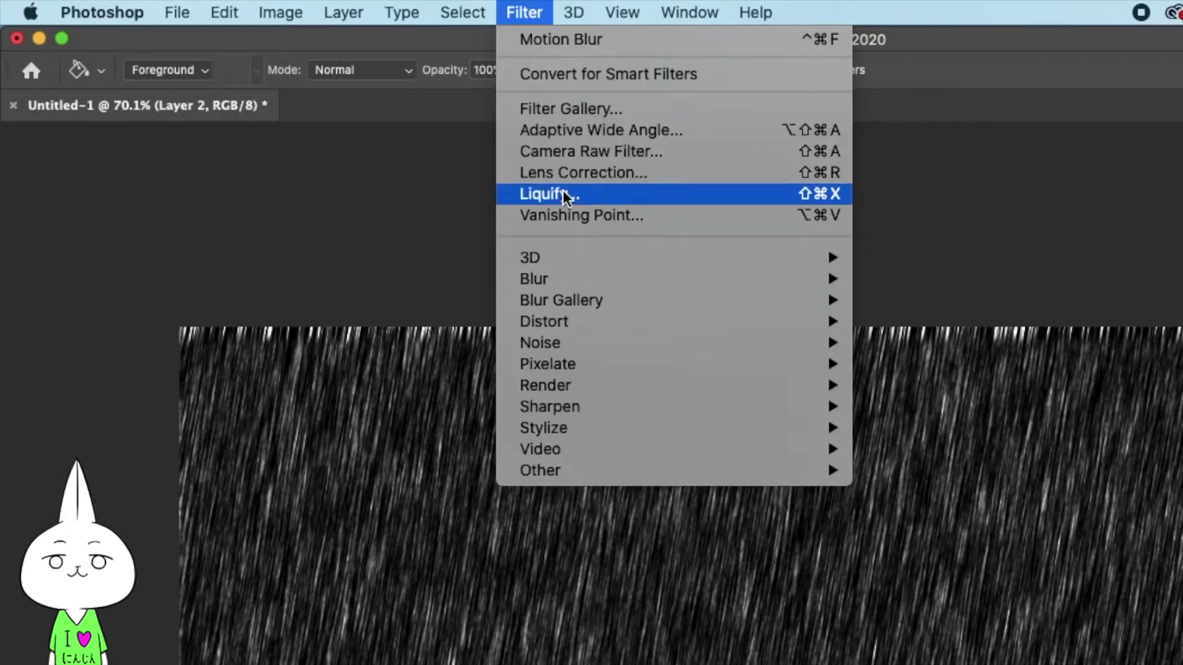
{"action": "mouse_move", "coordinate": [626, 289]}
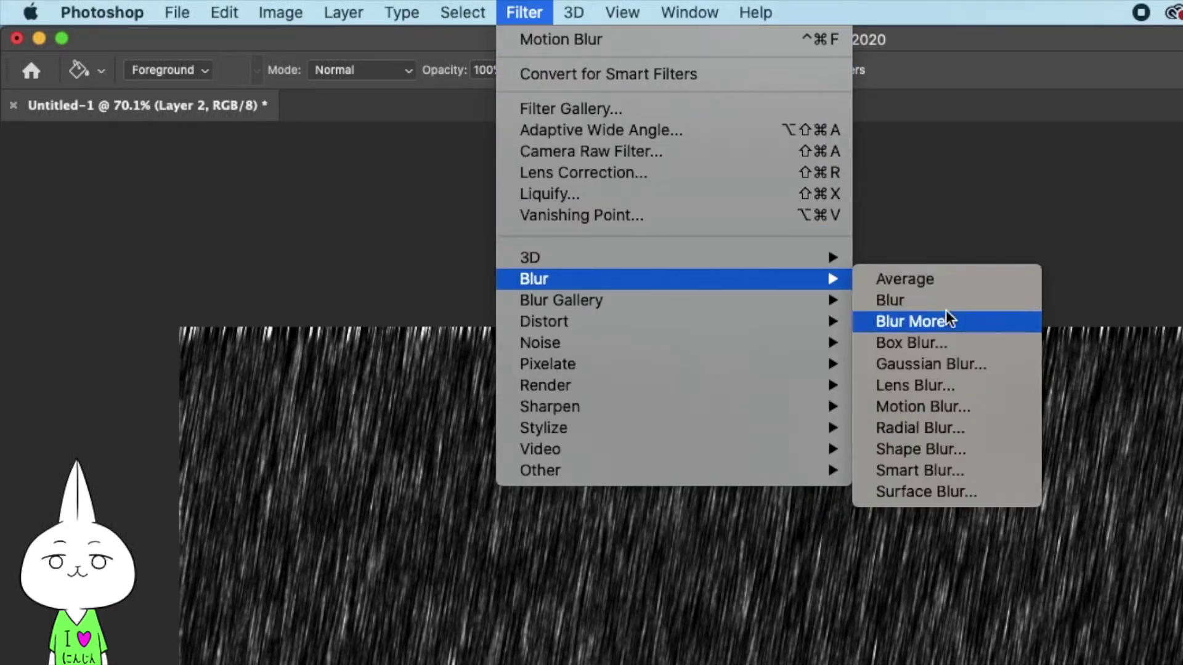
{"action": "left_click", "coordinate": [1006, 363]}
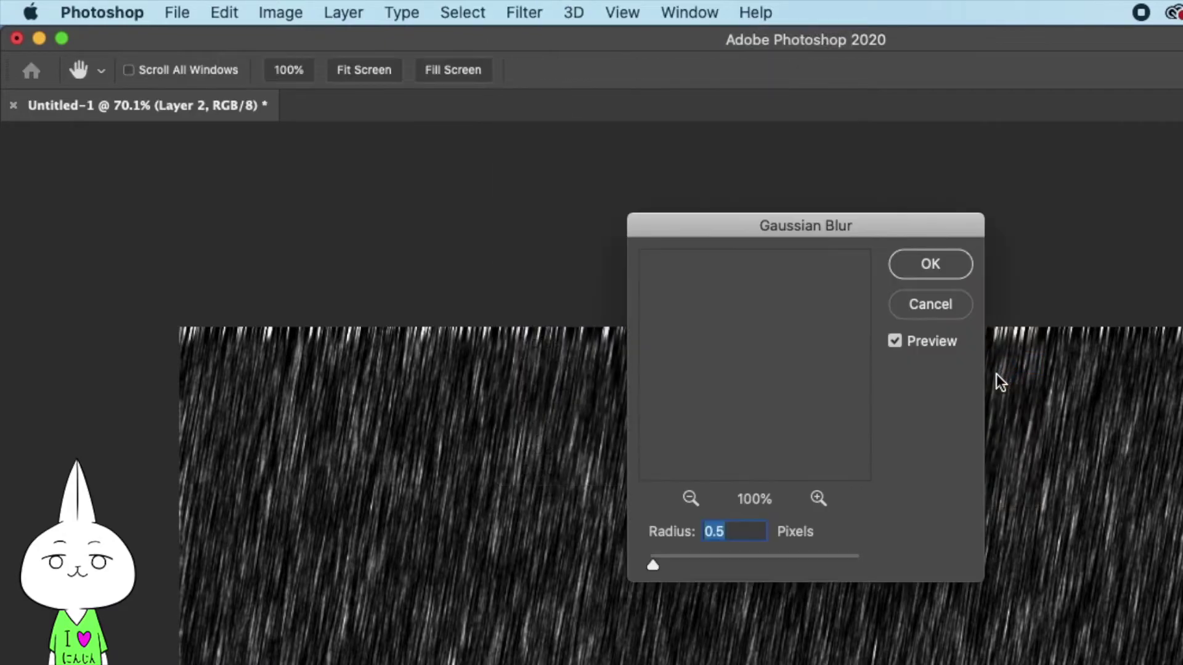
{"action": "left_click", "coordinate": [939, 268]}
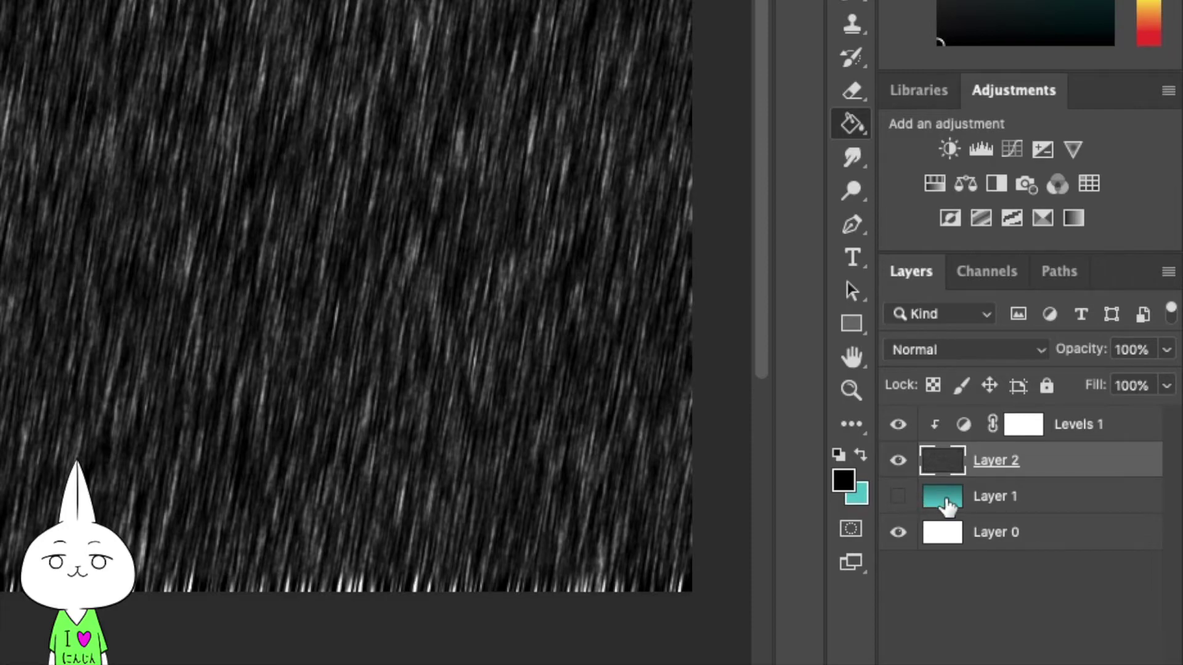
Show the teal gradient on Layer 1 and set Layer 2 to the Screen blend mode at 89% opacity.
{"action": "left_click", "coordinate": [947, 506]}
{"action": "left_click", "coordinate": [899, 498]}
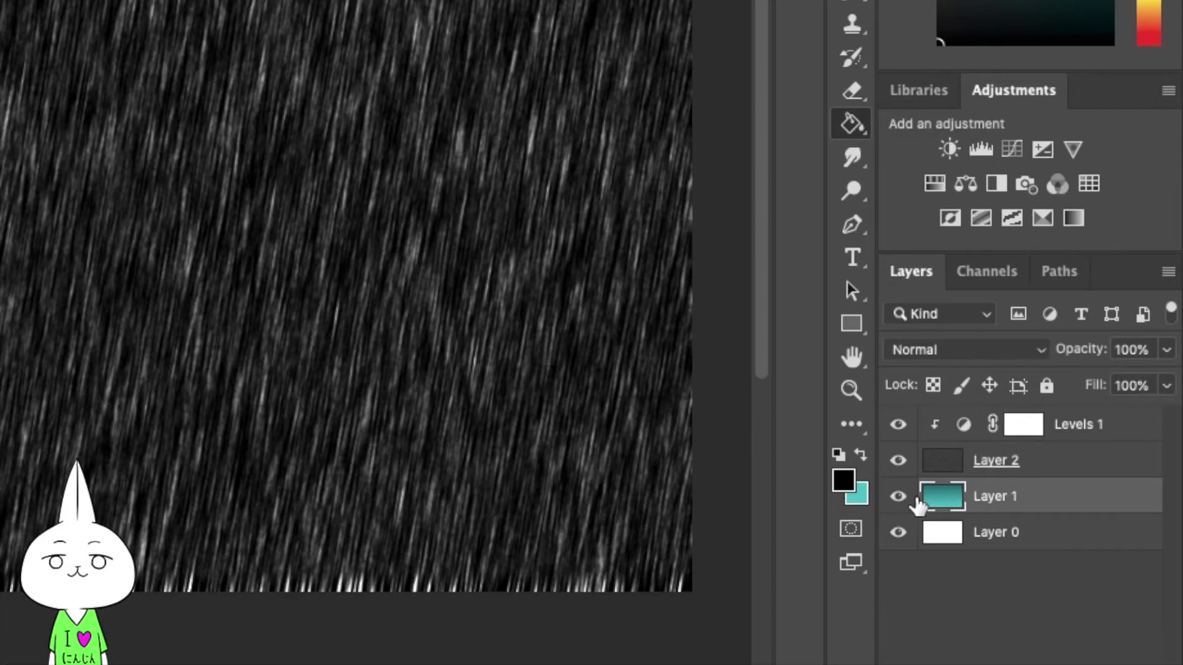
{"action": "left_click", "coordinate": [952, 465]}
{"action": "left_click", "coordinate": [971, 352]}
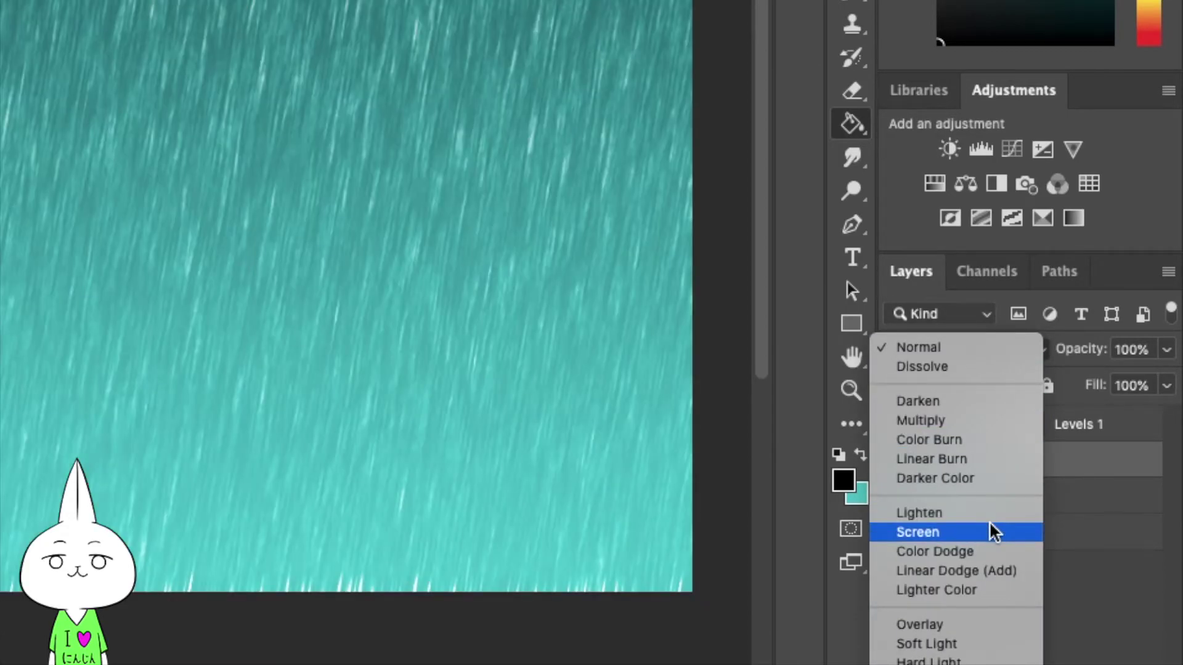
{"action": "left_click", "coordinate": [991, 531]}
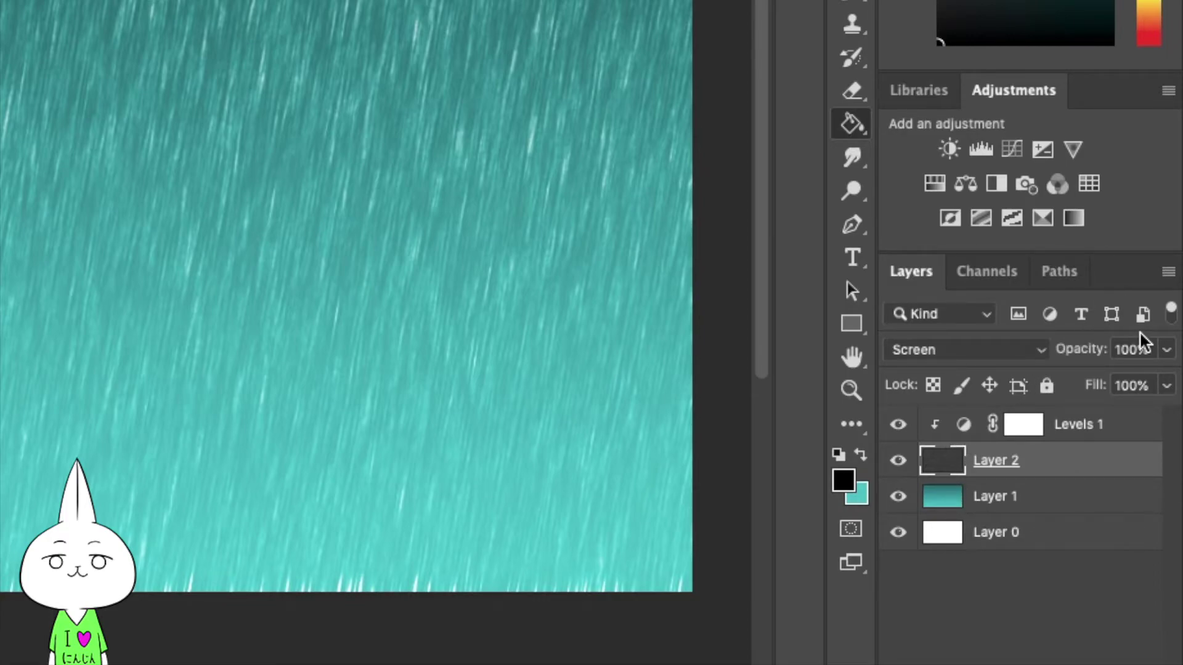
{"action": "left_click", "coordinate": [1165, 352]}
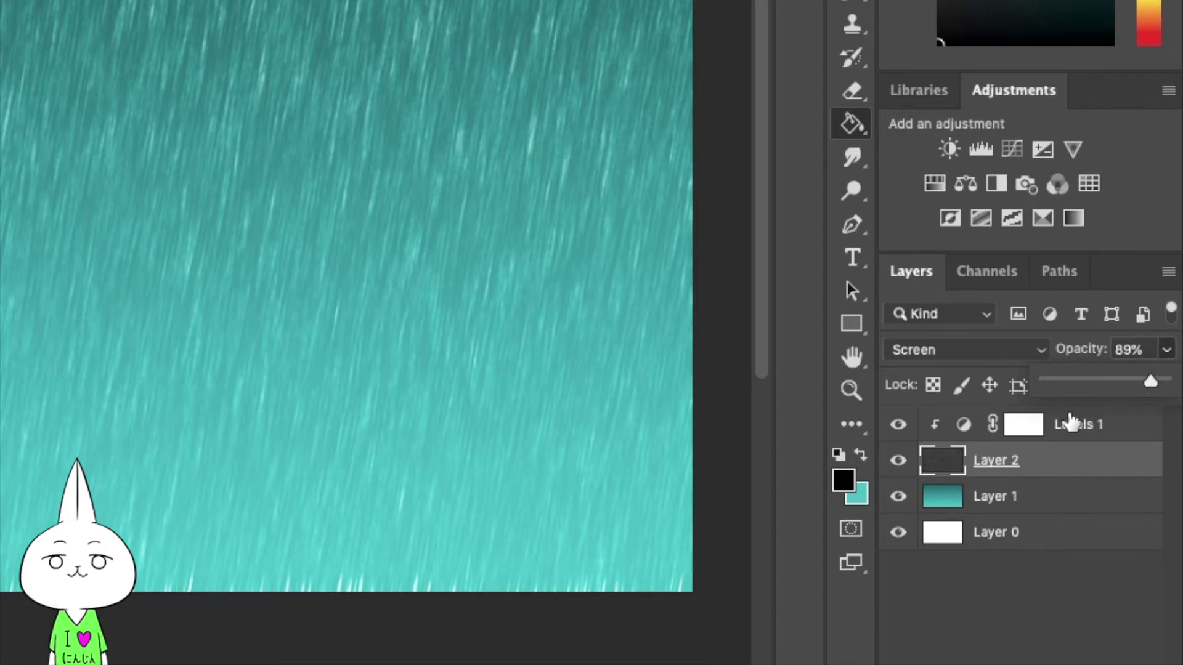
{"action": "left_click", "coordinate": [1047, 460]}
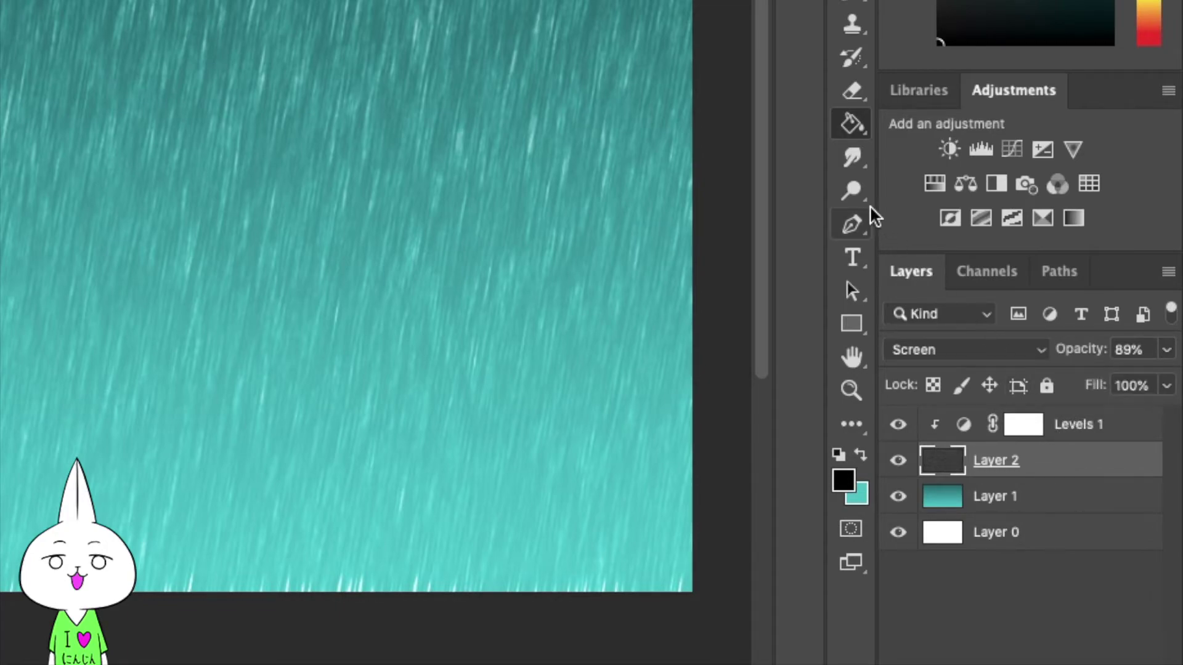
Set up the Eraser tool on Layer 2 with a 300 px Soft Round brush at 37% opacity.
{"action": "left_click", "coordinate": [852, 92]}
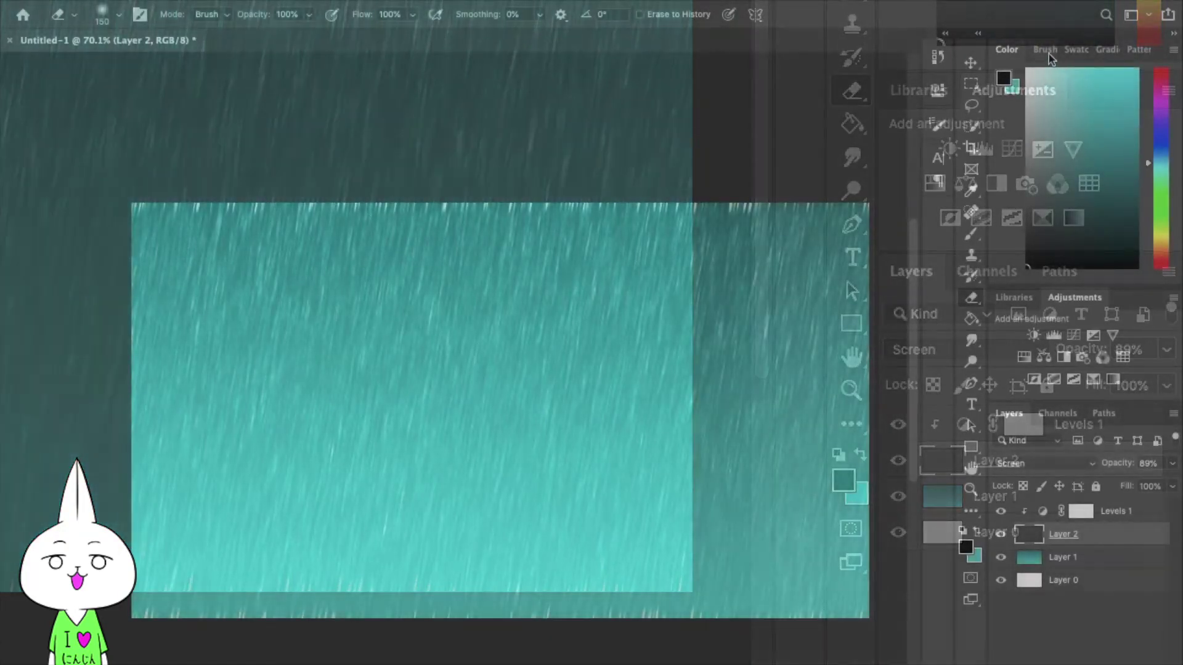
{"action": "left_click", "coordinate": [1046, 54]}
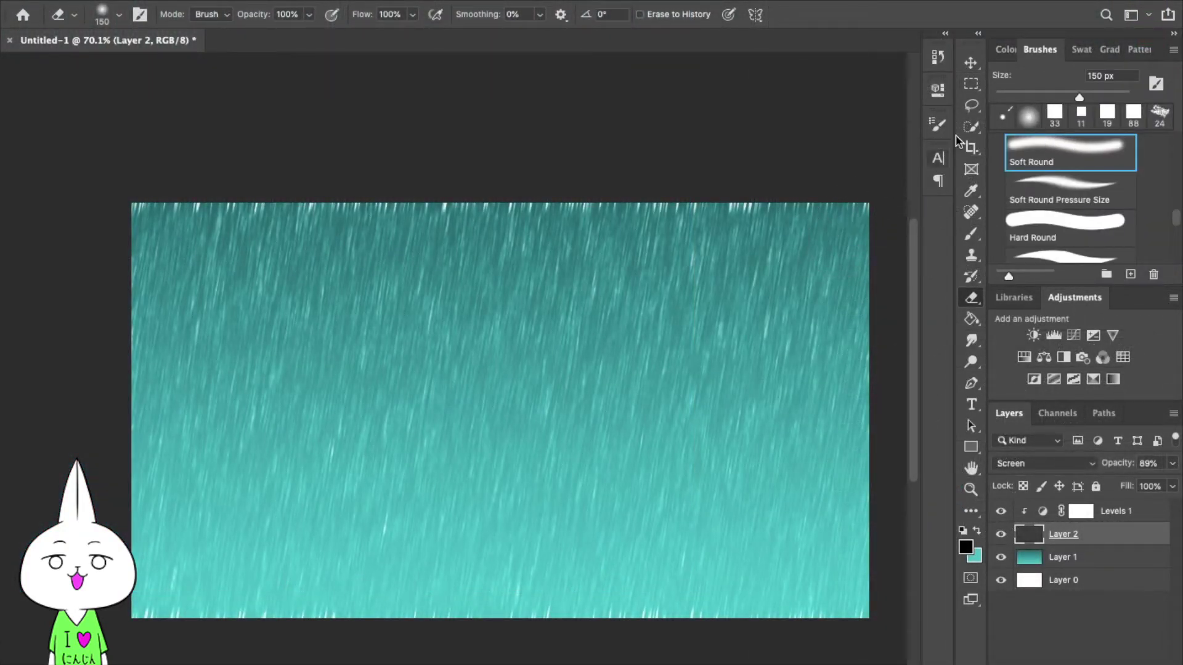
{"action": "left_click_drag", "start_coordinate": [1105, 97], "coordinate": [1103, 97]}
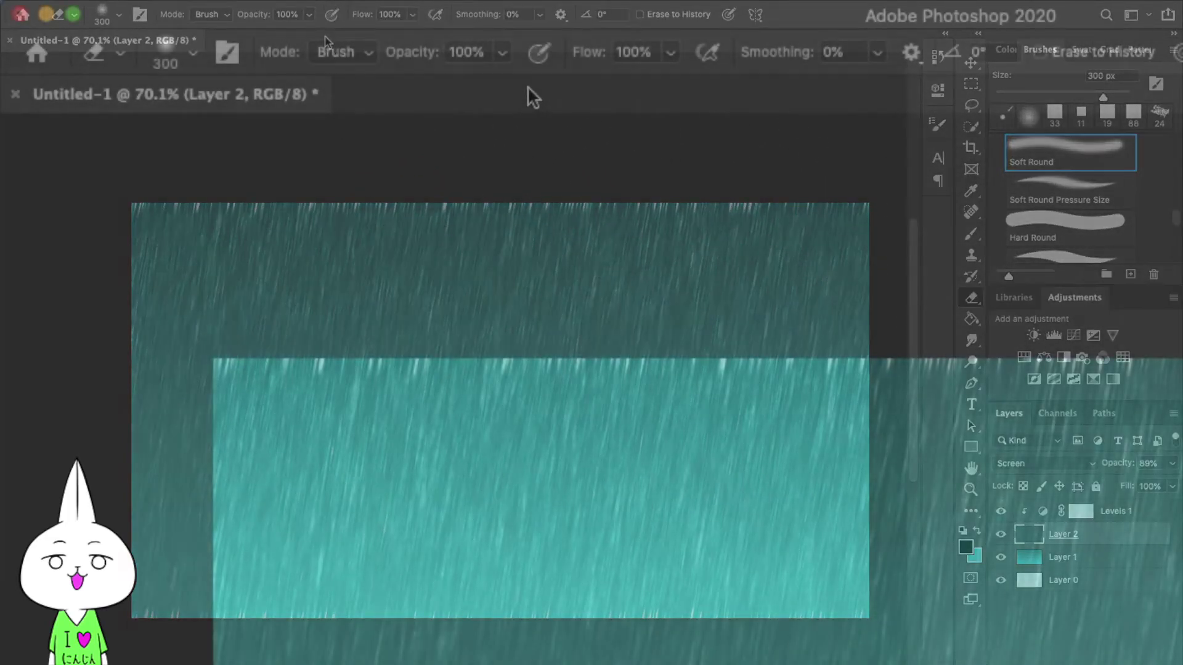
{"action": "left_click", "coordinate": [504, 53]}
{"action": "left_click_drag", "start_coordinate": [473, 86], "coordinate": [424, 87]}
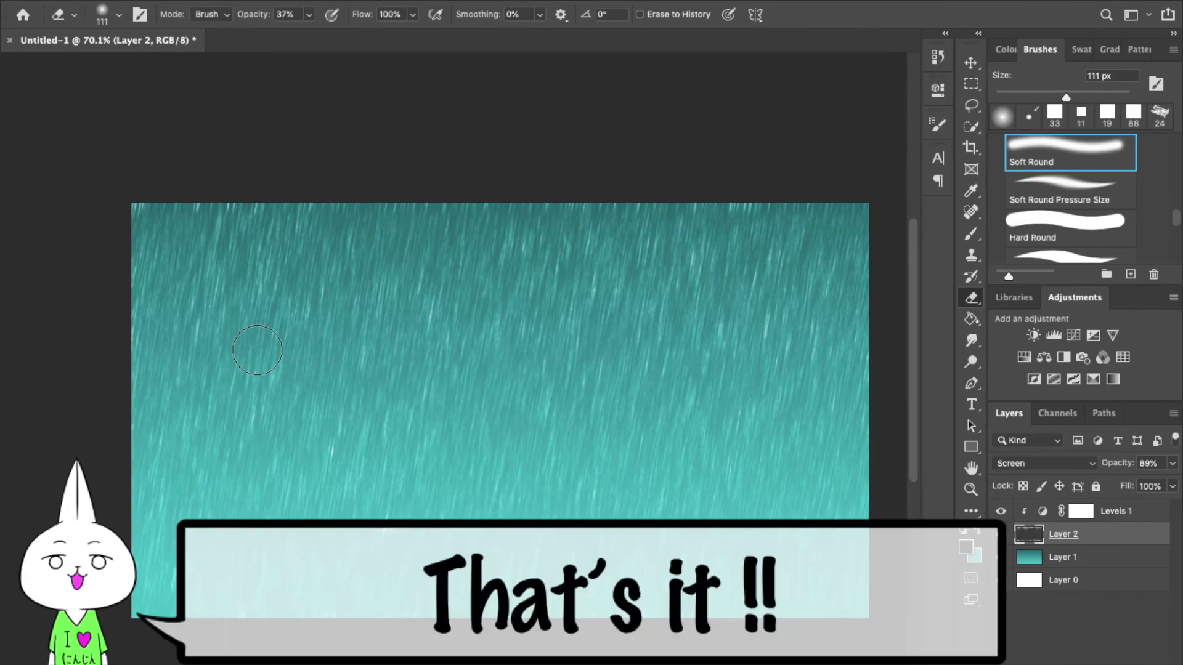
{"action": "scroll", "coordinate": [257, 350], "scroll_direction": "down", "scroll_amount": 2}
{"action": "scroll", "coordinate": [258, 350], "scroll_direction": "up", "scroll_amount": 3}
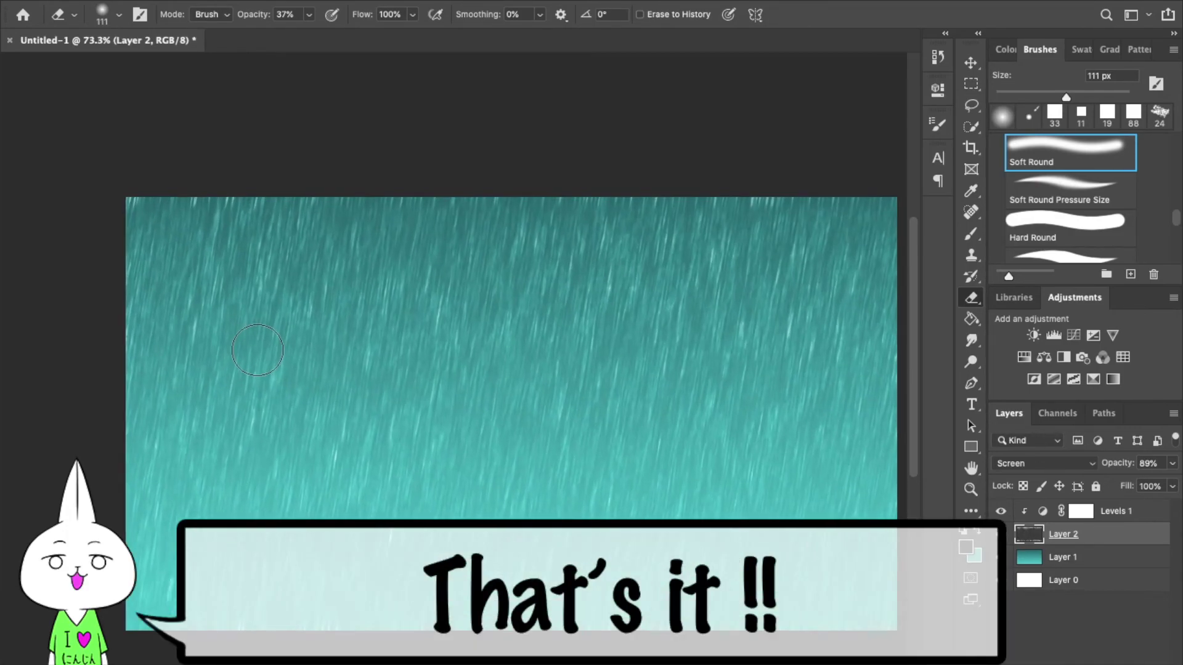
{"action": "scroll", "coordinate": [258, 350], "scroll_direction": "down", "scroll_amount": 1}
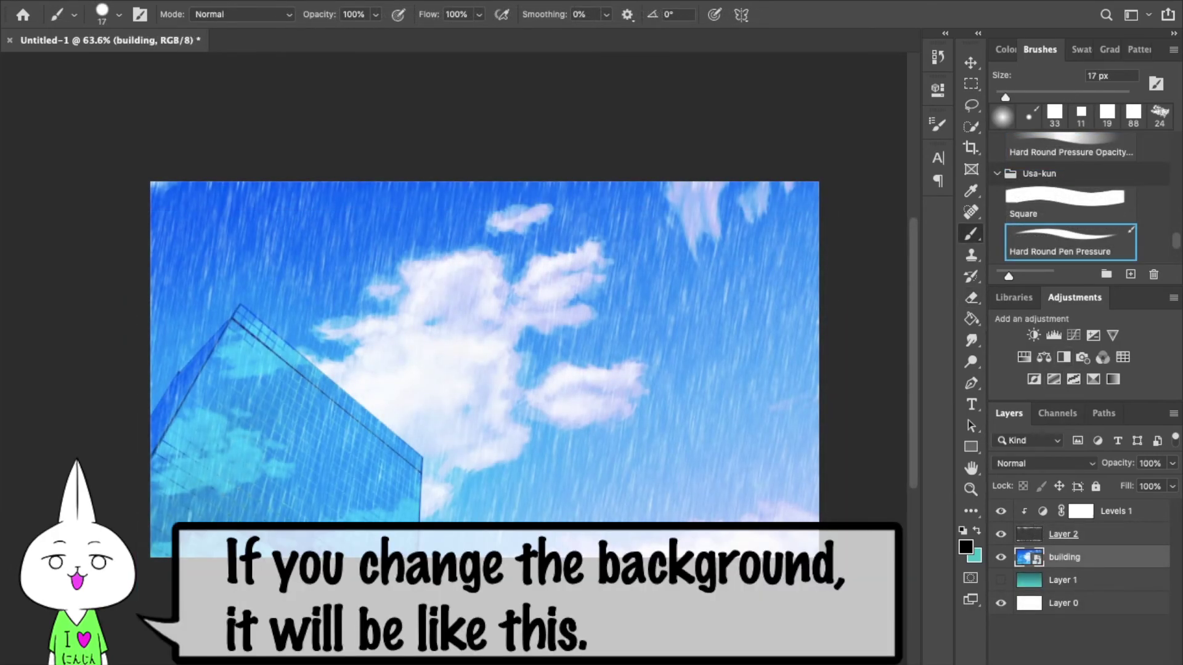
{"action": "key", "text": "g"}
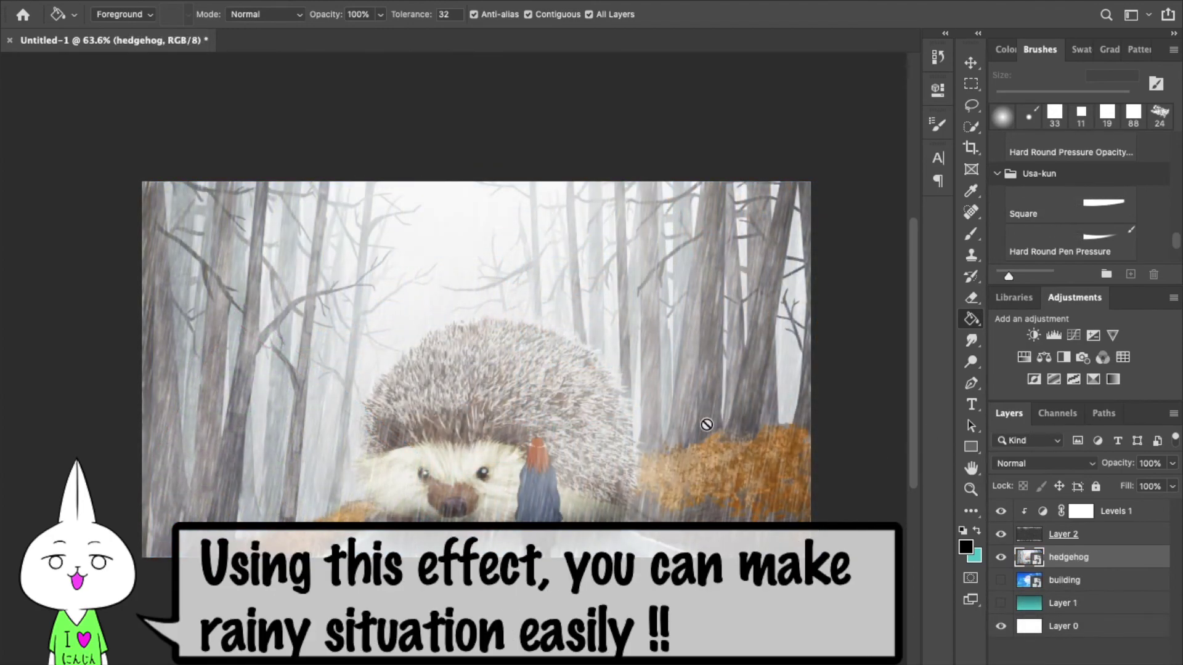
{"action": "scroll", "coordinate": [707, 425], "scroll_direction": "up", "scroll_amount": 3}
{"action": "scroll", "coordinate": [707, 425], "scroll_direction": "down", "scroll_amount": 4}
{"action": "scroll", "coordinate": [707, 425], "scroll_direction": "up", "scroll_amount": 3}
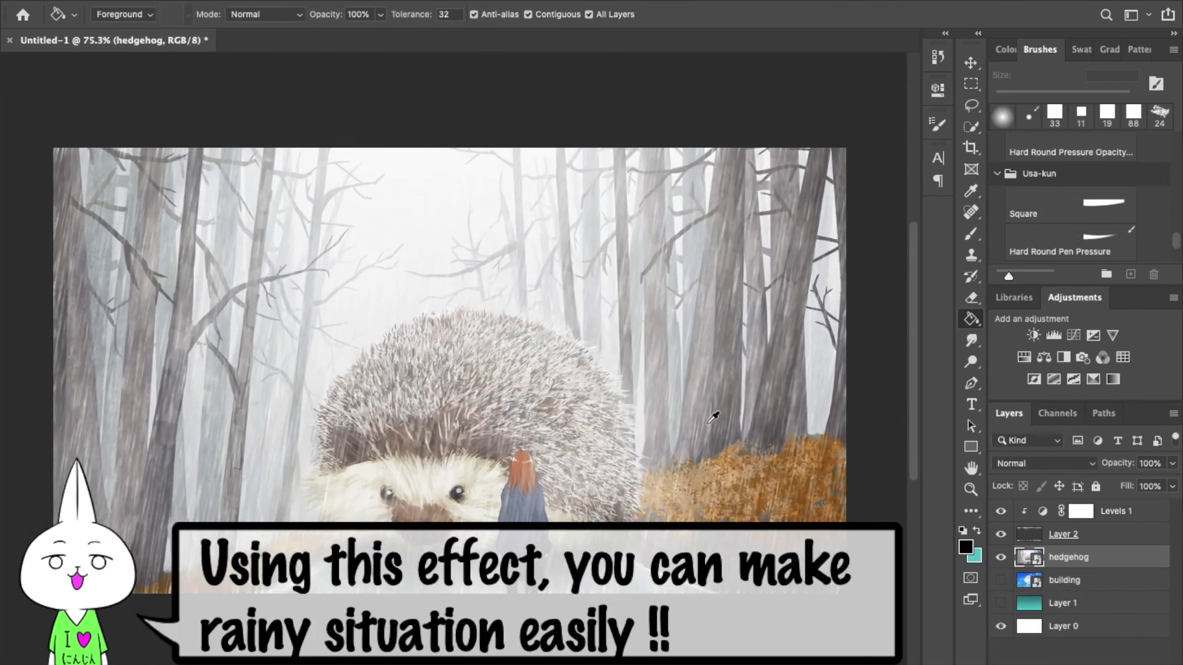